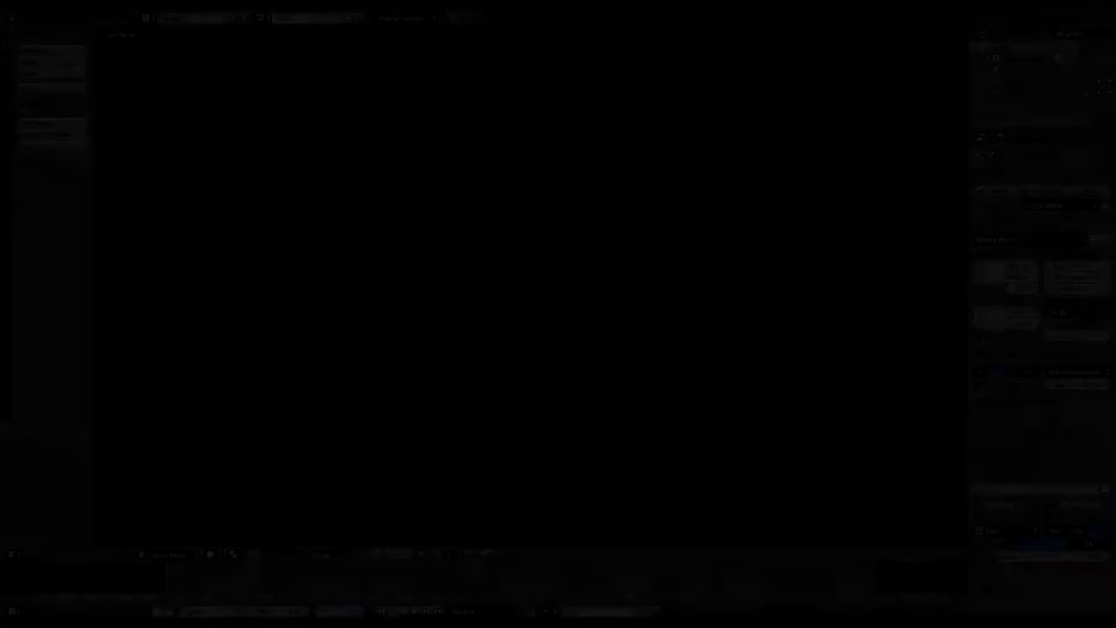
Replace the default cube with a plane and view the scene from the top
{"action": "key", "text": "Delete"}
{"action": "key", "text": "space"}
{"action": "type", "text": "plan"}
{"action": "key", "text": "Return"}
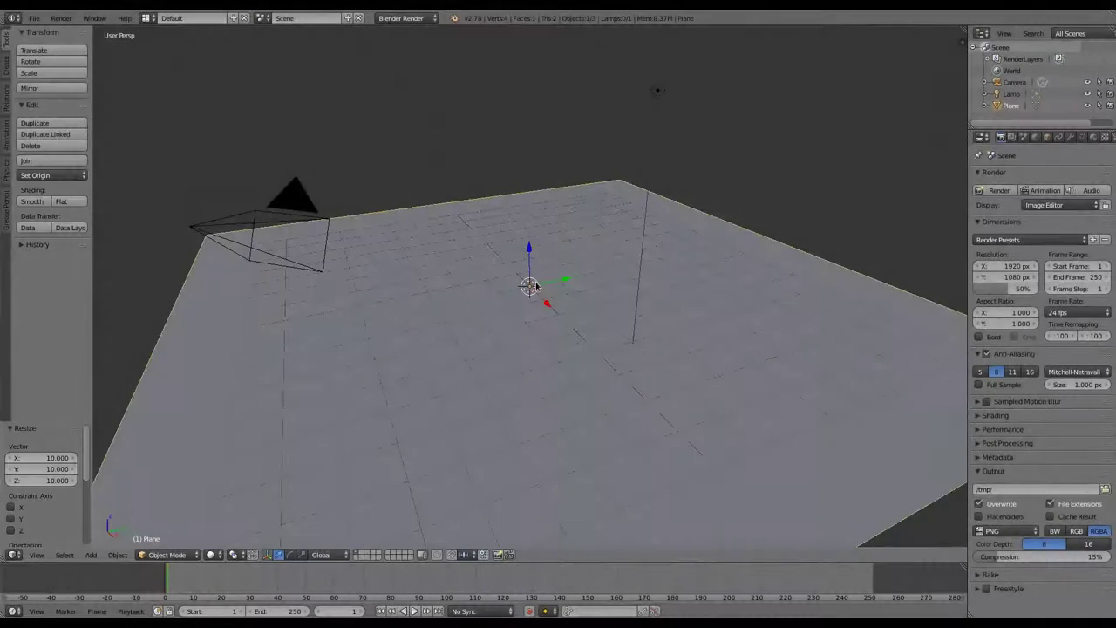
{"action": "key", "text": "KP_7"}
Import the Slitaz spider logo SVG from the Slitaz_Artwork/svg folder
{"action": "key", "text": "space"}
{"action": "type", "text": "svg"}
{"action": "key", "text": "Return"}
{"action": "left_click", "coordinate": [165, 308]}
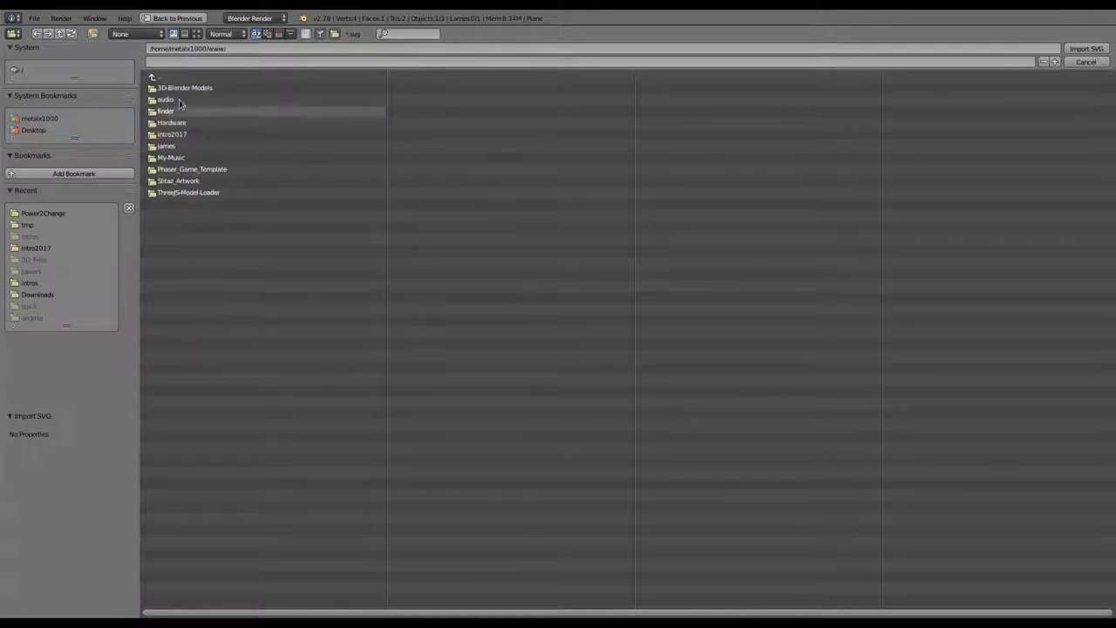
{"action": "left_click", "coordinate": [174, 183]}
{"action": "double_click", "coordinate": [190, 90]}
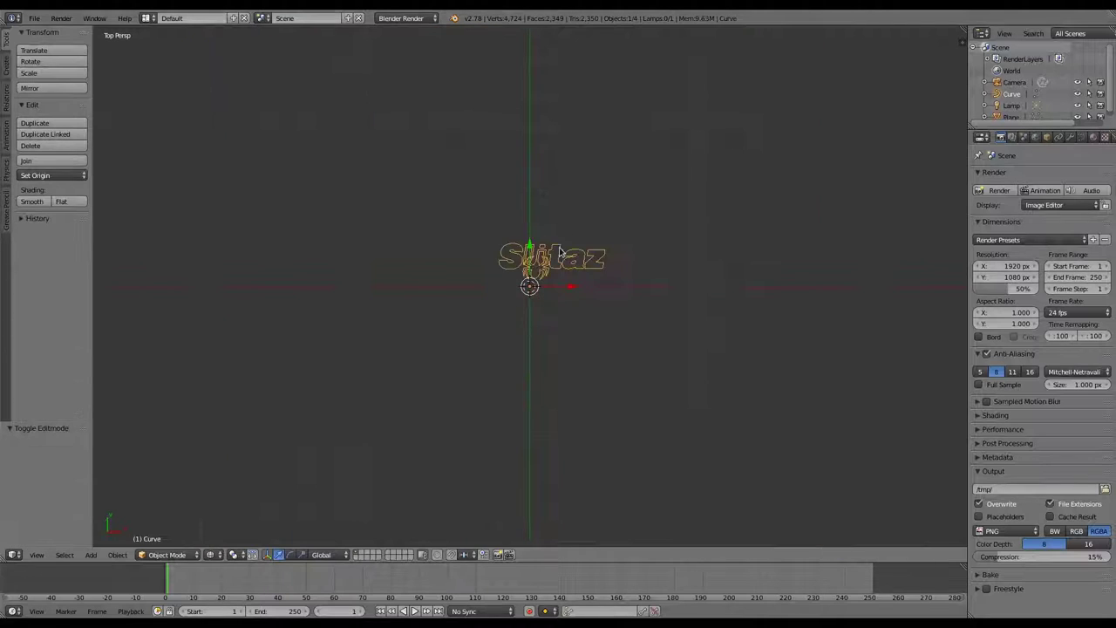
Align the camera to the logo, scale it 0.377, and make it 2D with Extrude 0.032
{"action": "key", "text": "KP_Decimal"}
{"action": "key", "text": "ctrl+alt+KP_0"}
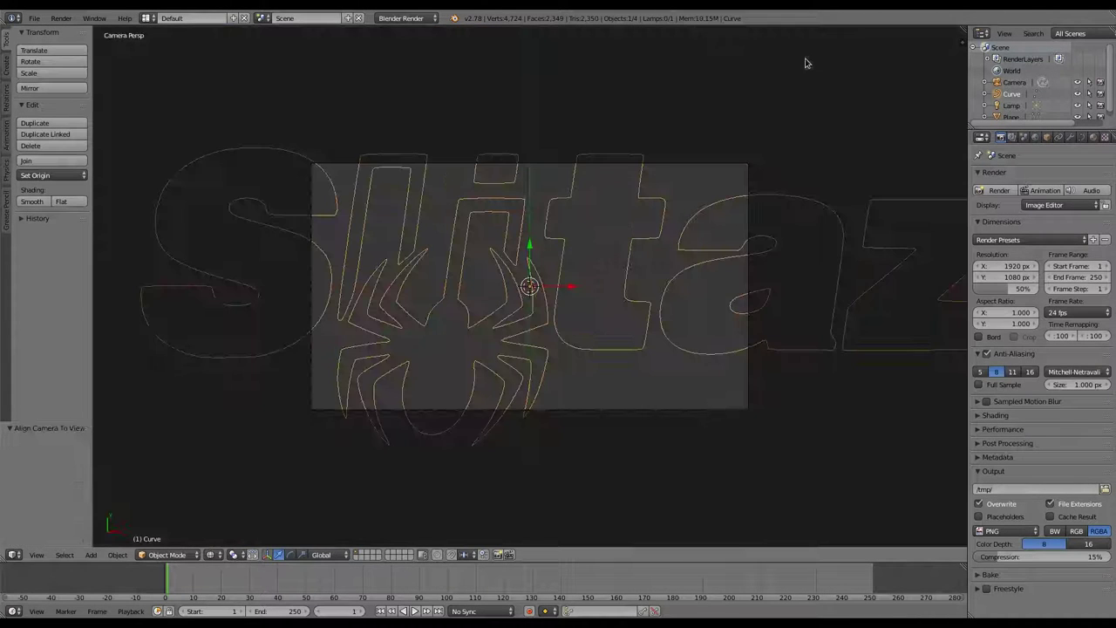
{"action": "left_click", "coordinate": [562, 234]}
{"action": "left_click", "coordinate": [1081, 136]}
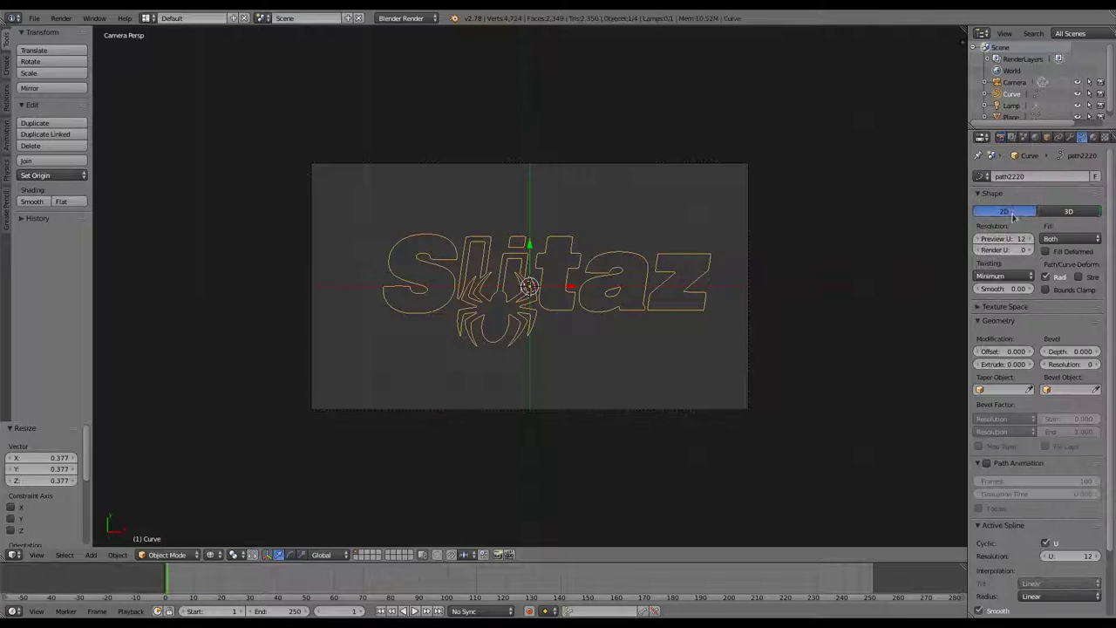
{"action": "left_click", "coordinate": [1013, 217]}
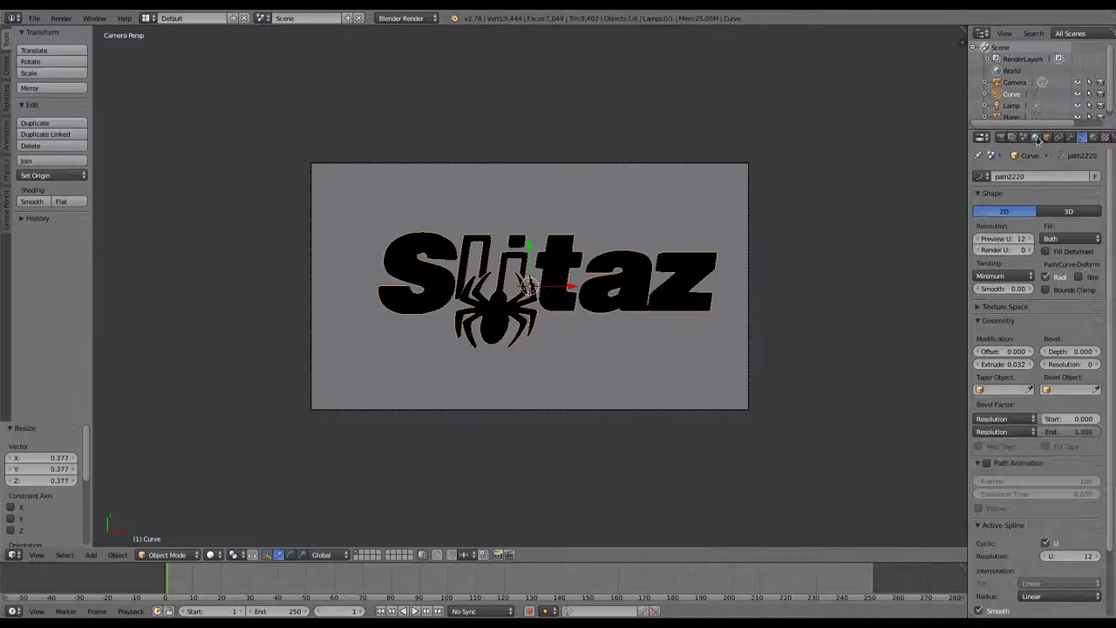
{"action": "left_click", "coordinate": [1036, 137]}
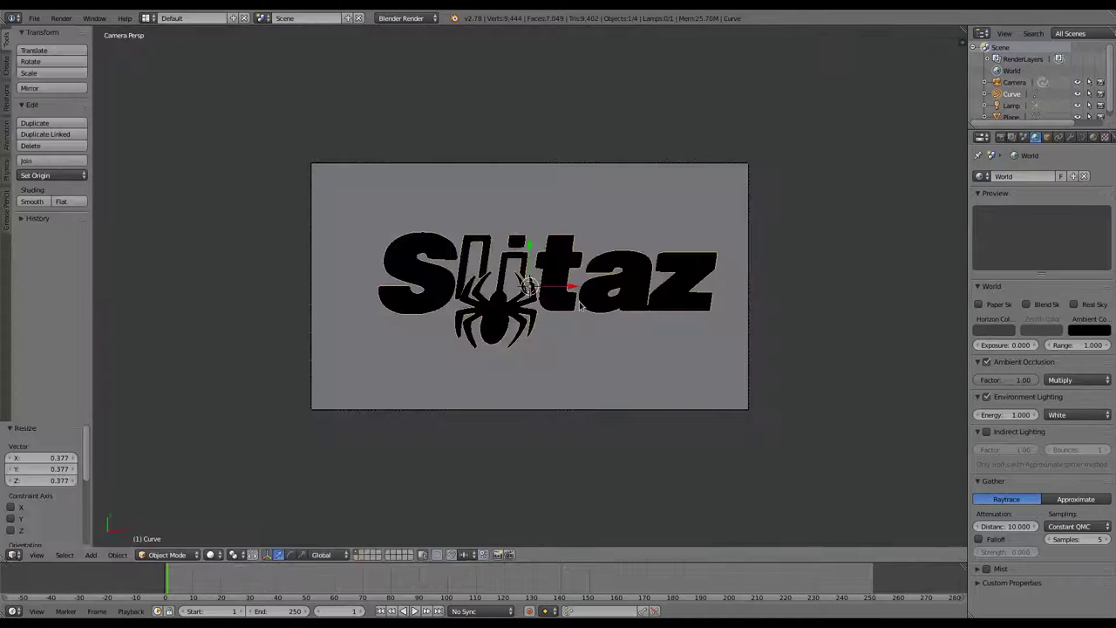
Test-render the black logo, re-rendering with render samples raised to 10
{"action": "key", "text": "F12"}
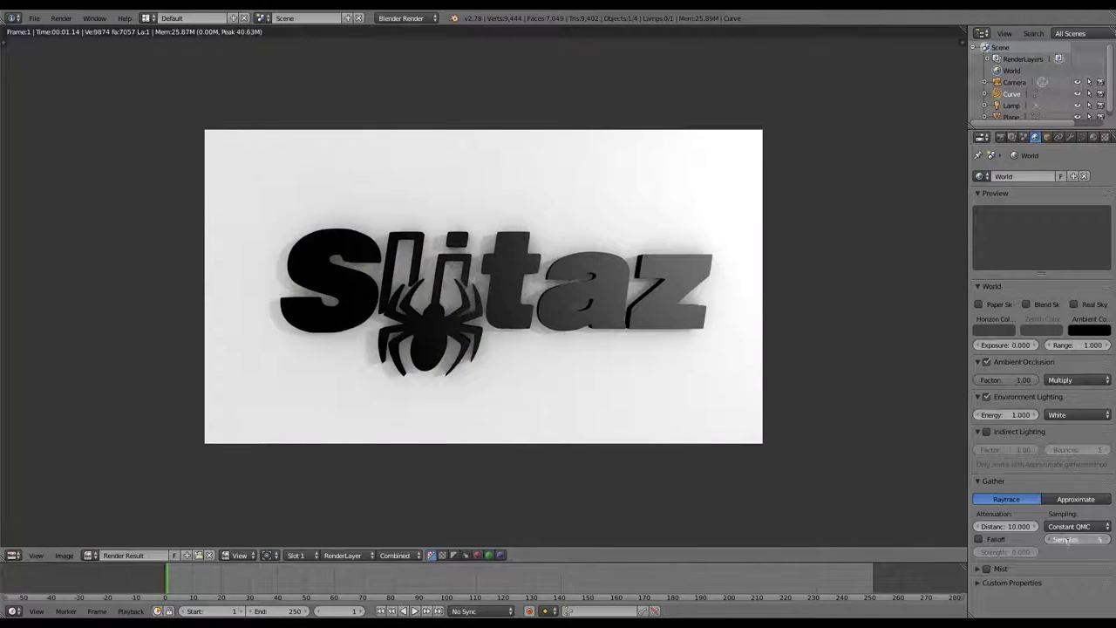
{"action": "key", "text": "F12"}
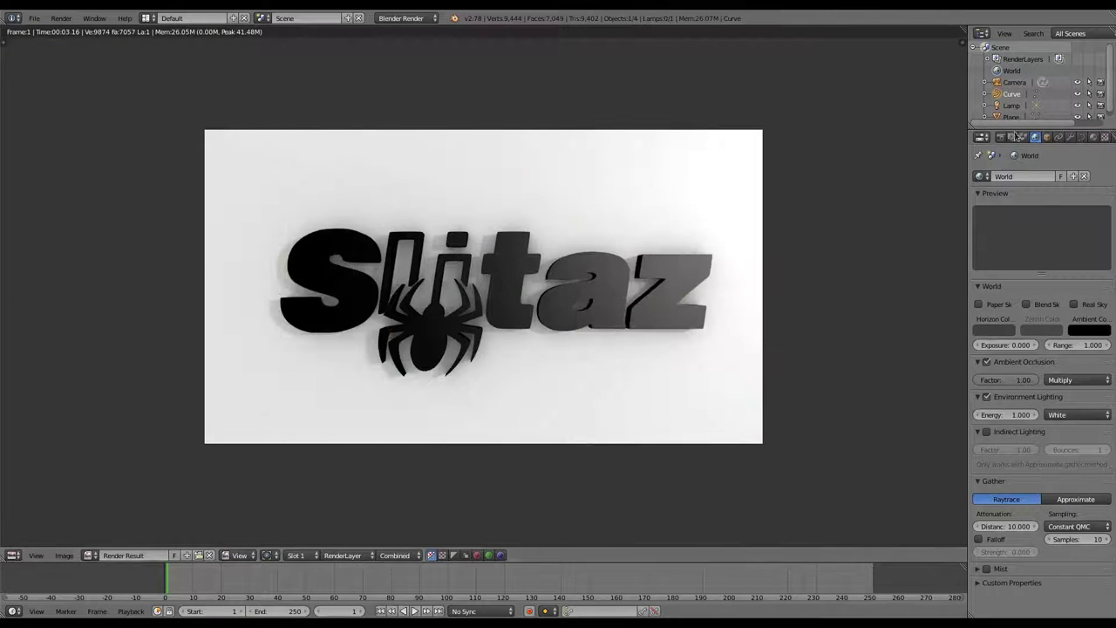
{"action": "left_click", "coordinate": [1001, 136]}
Save the Blender project into the Slitaz_Artwork/Blender folder
{"action": "key", "text": "ctrl+s"}
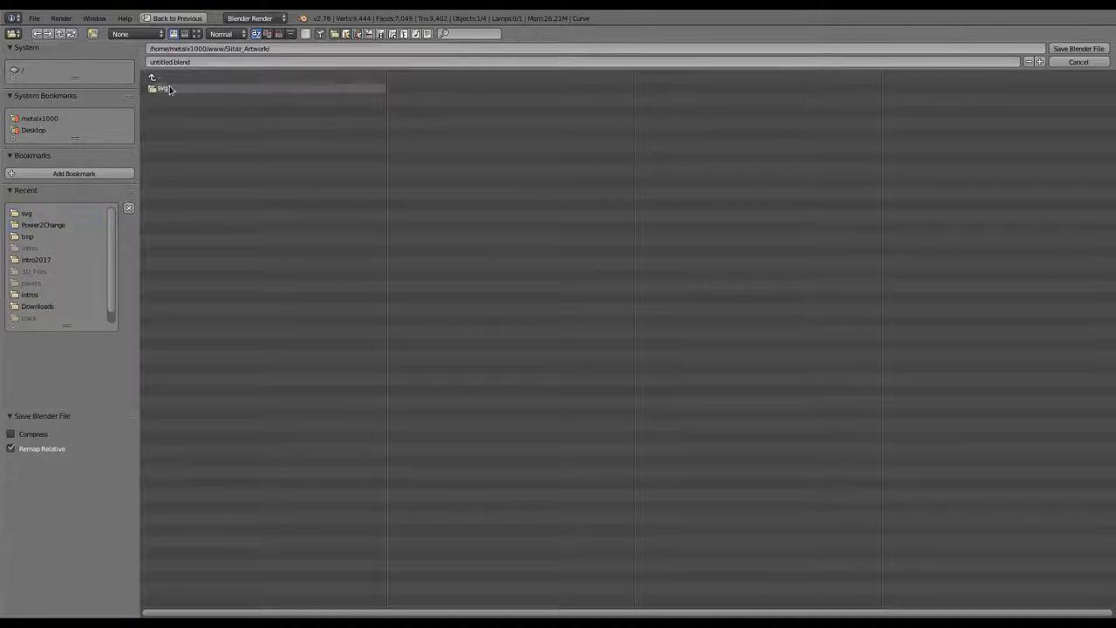
{"action": "type", "text": "Blender/"}
{"action": "key", "text": "Return"}
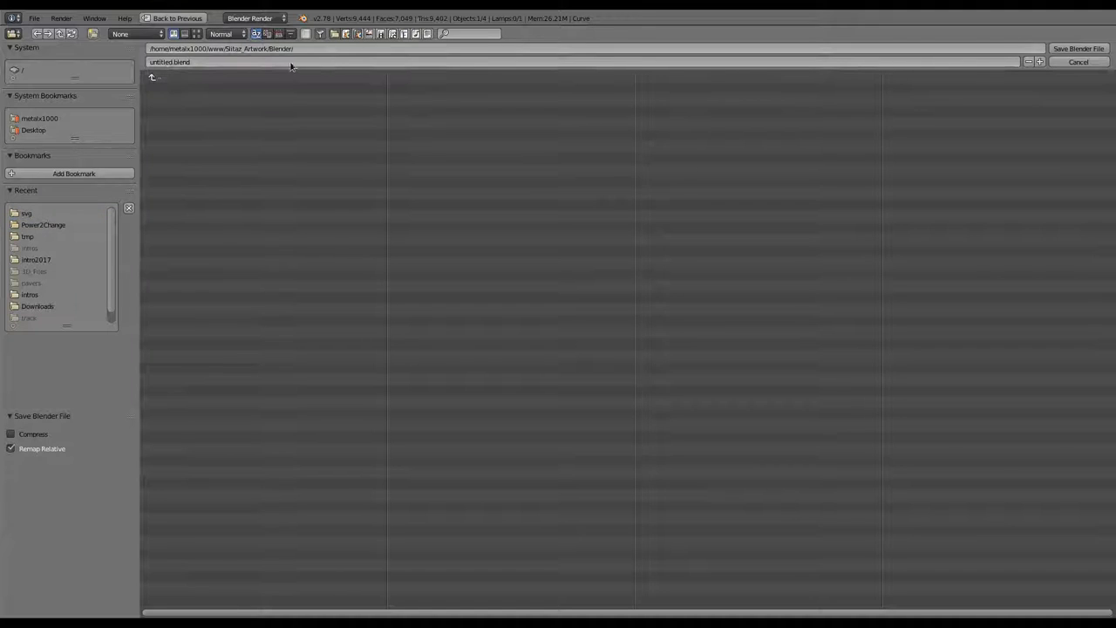
{"action": "key", "text": "Return"}
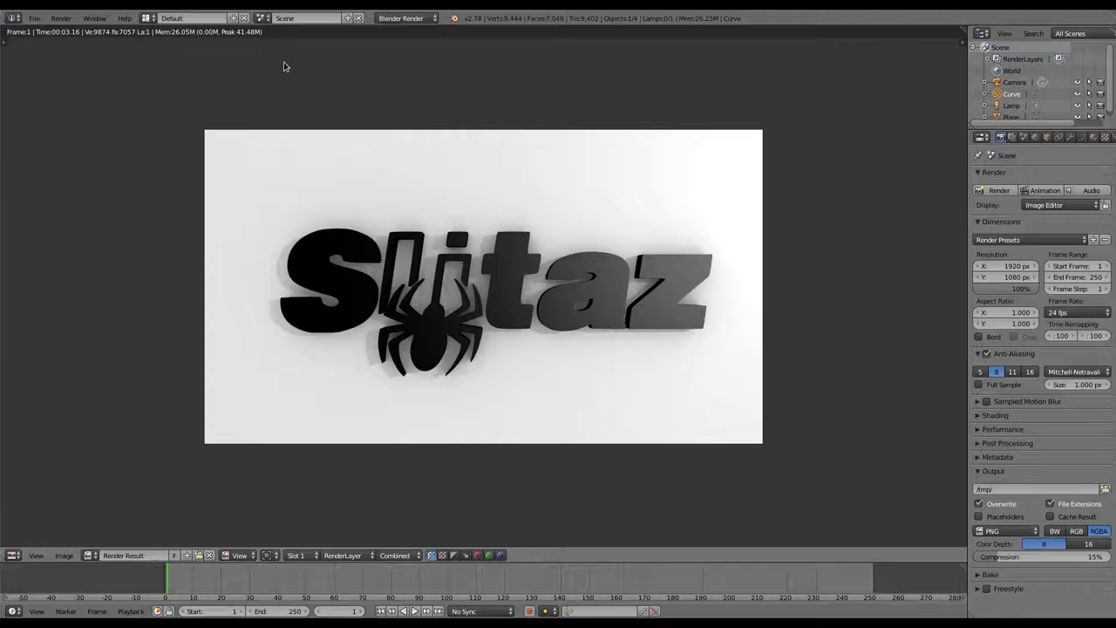
Render at full 1920×1080 and save the image as a PNG in Wallpapers
{"action": "key", "text": "F12"}
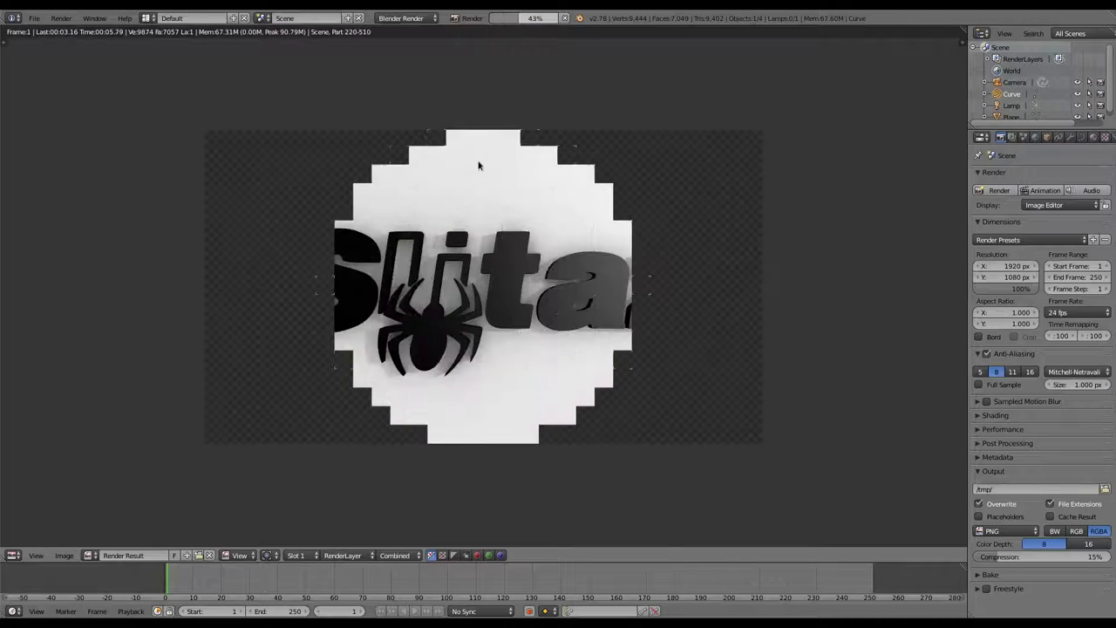
{"action": "key", "text": "F3"}
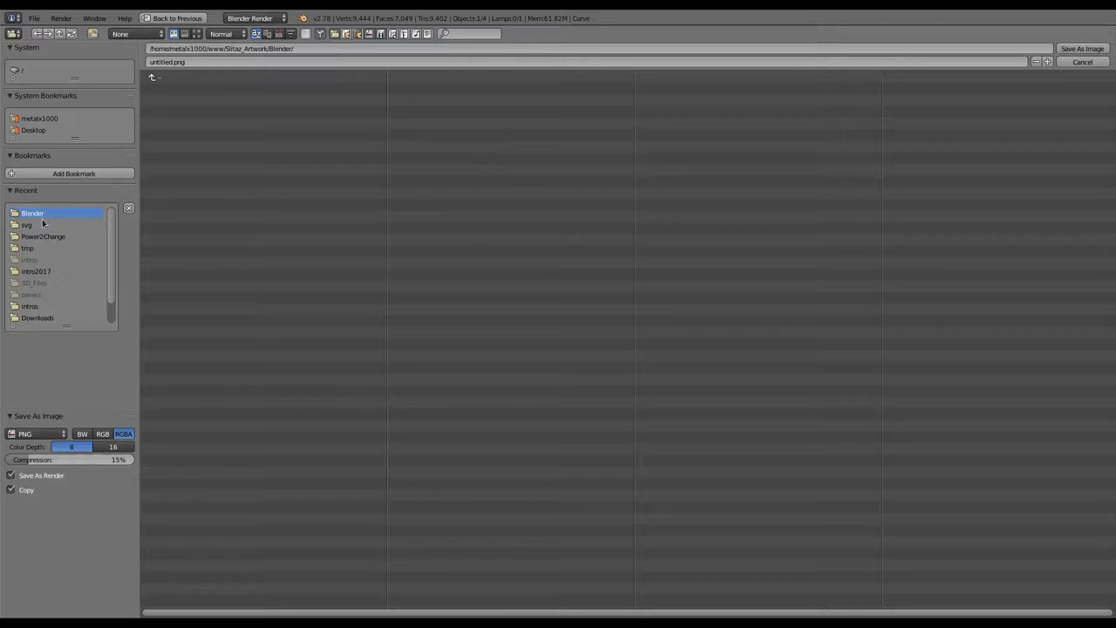
{"action": "left_click", "coordinate": [297, 48]}
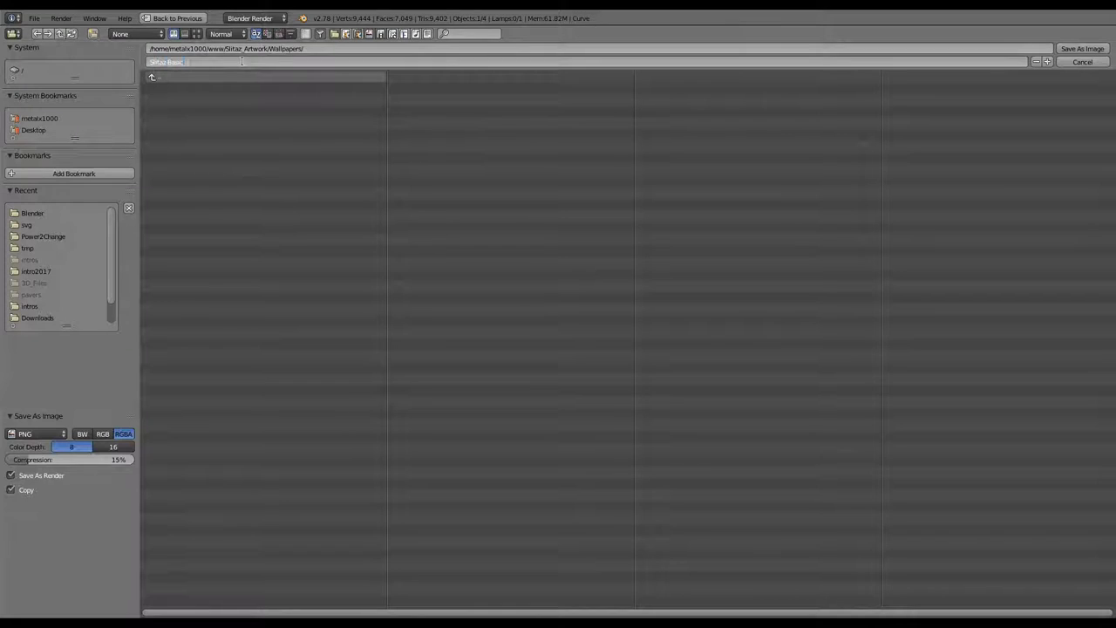
{"action": "key", "text": "Return"}
Rotate the logo 90° about X and make its extrusion much thinner
{"action": "key", "text": "Escape"}
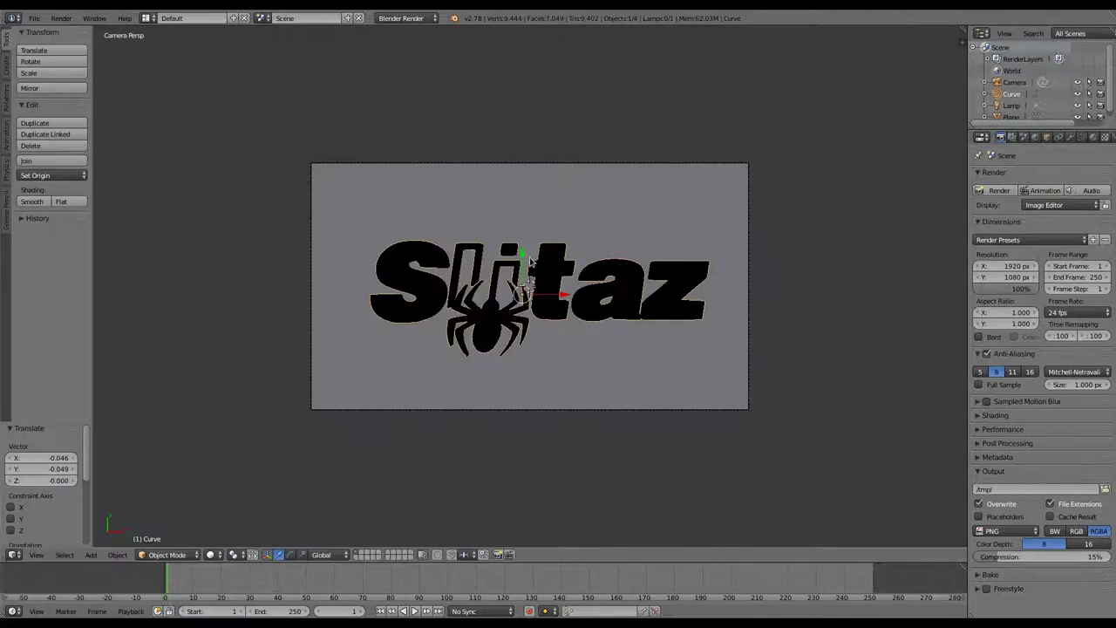
{"action": "type", "text": "rx90"}
{"action": "key", "text": "Return"}
{"action": "left_click", "coordinate": [1082, 138]}
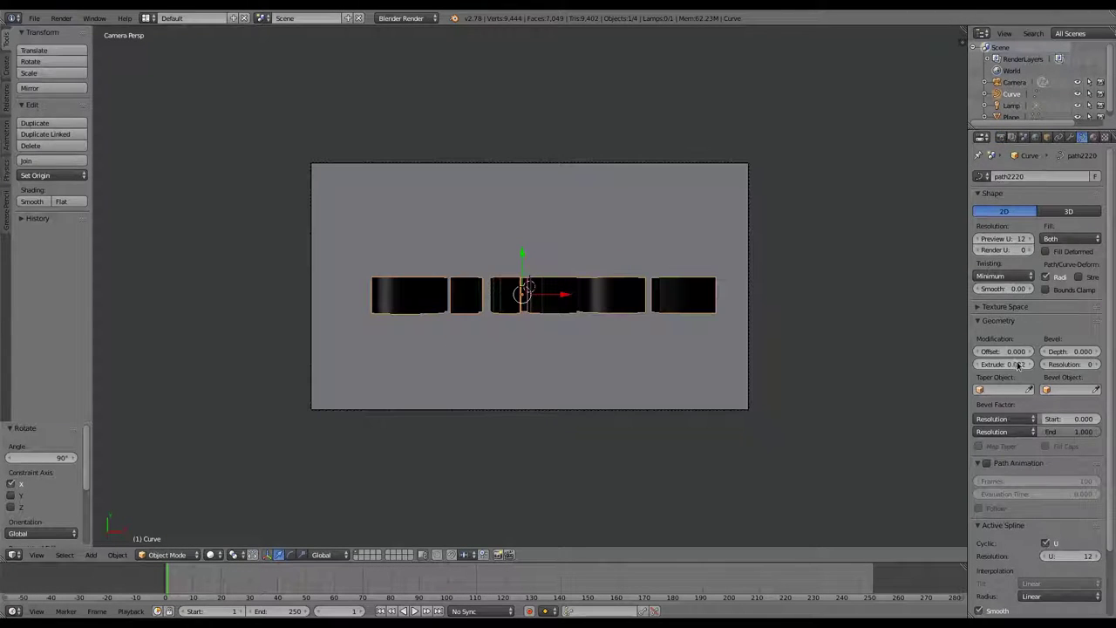
{"action": "left_click_drag", "start_coordinate": [1018, 366], "coordinate": [994, 366]}
Remove the background plane and the stray logo duplicate
{"action": "key", "text": "KP_0"}
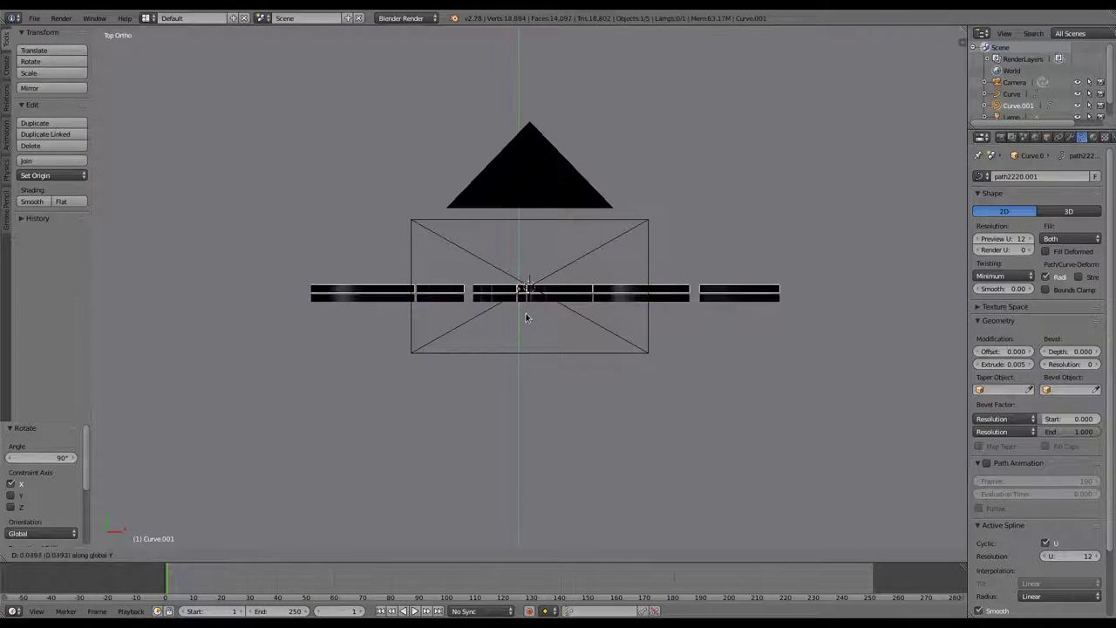
{"action": "key", "text": "ctrl+z"}
{"action": "key", "text": "ctrl+z"}
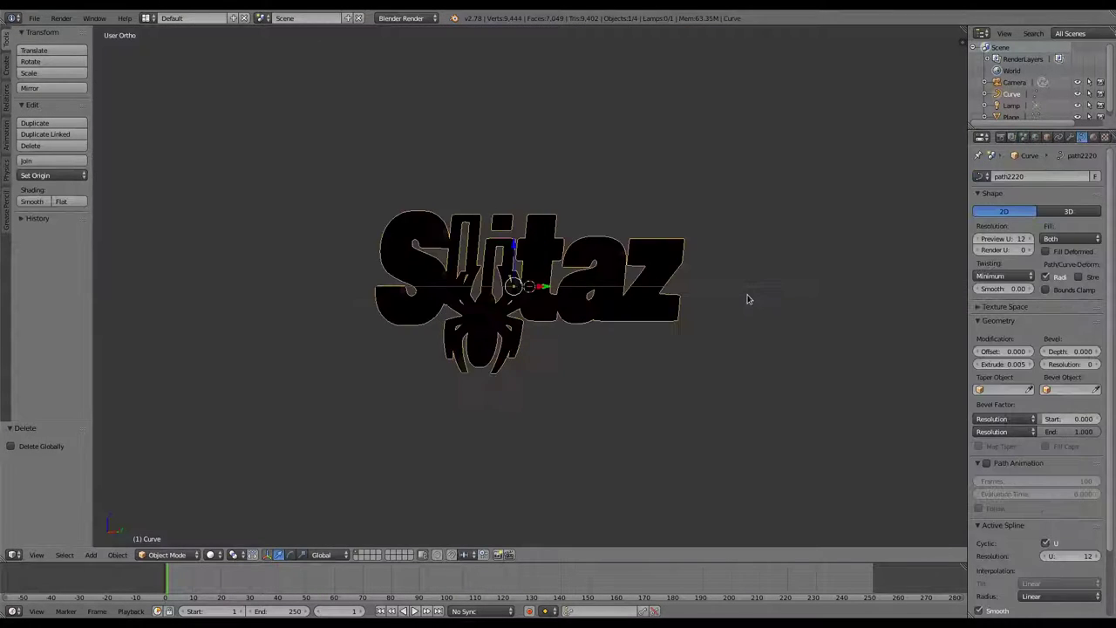
{"action": "key", "text": "ctrl+z"}
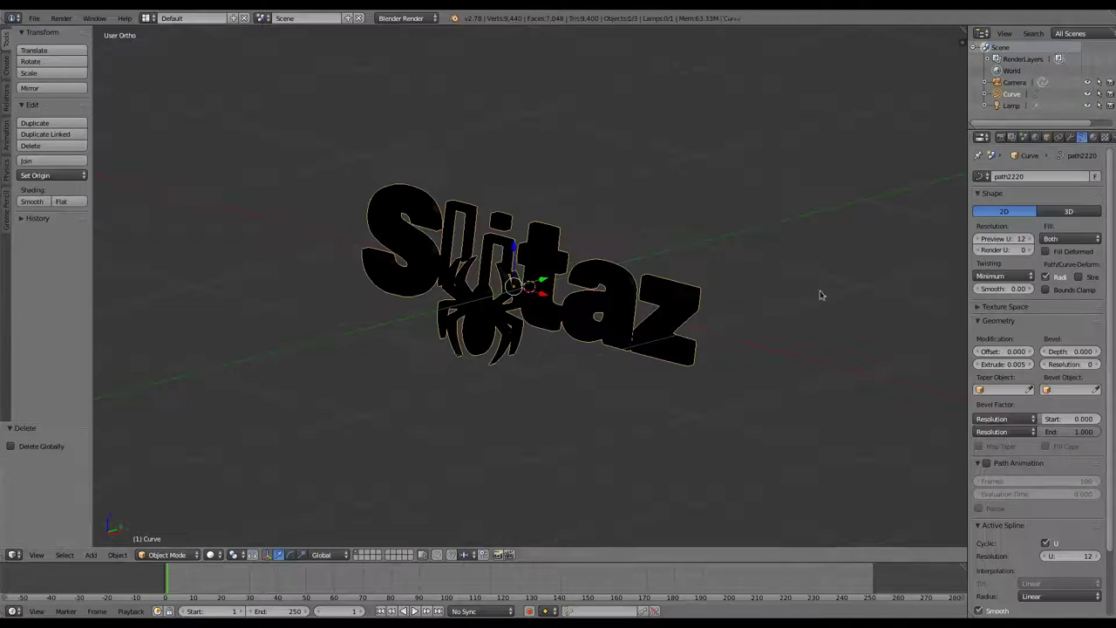
{"action": "key", "text": "KP_7"}
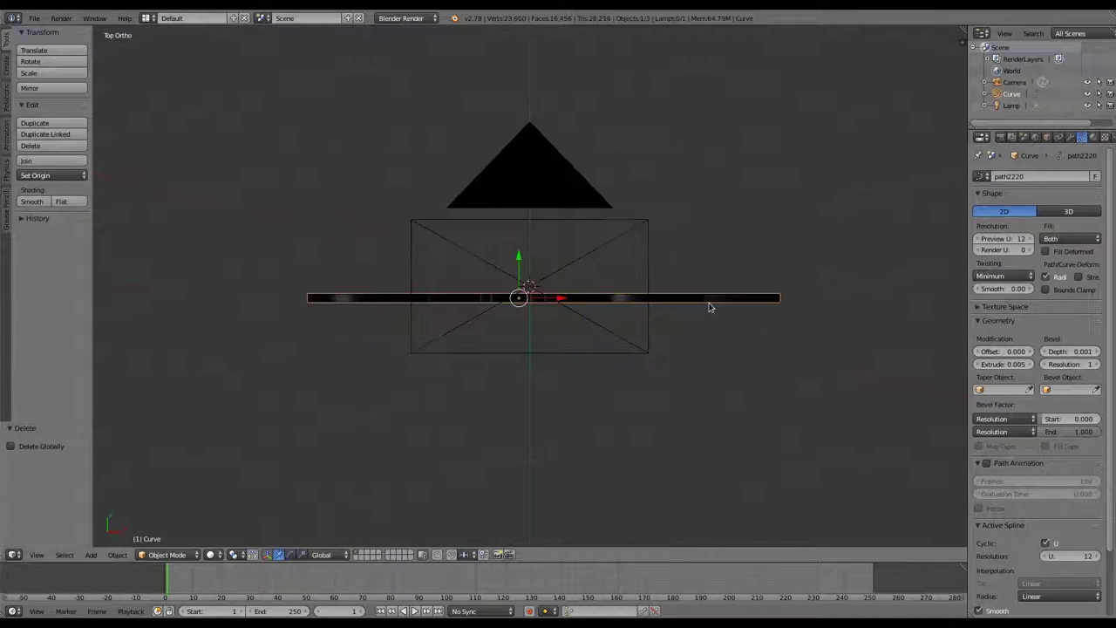
Duplicate the logo along Y and give the copy a new white SVGMat.002 material
{"action": "key", "text": "shift+d"}
{"action": "left_click", "coordinate": [711, 301]}
{"action": "left_click", "coordinate": [1092, 136]}
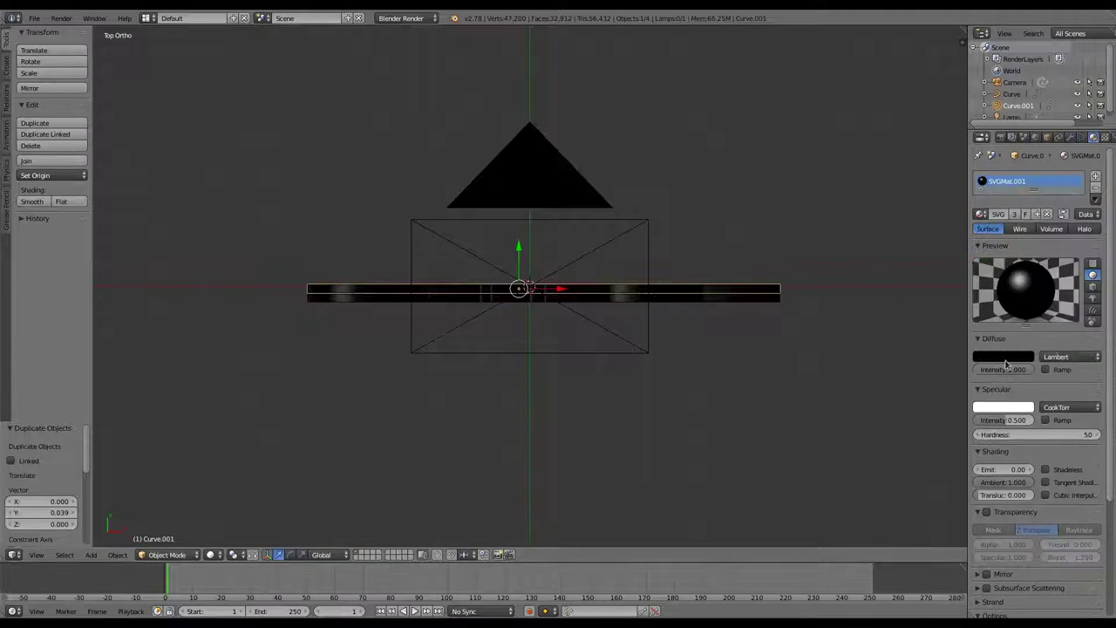
{"action": "left_click", "coordinate": [983, 214]}
{"action": "left_click", "coordinate": [1002, 357]}
{"action": "left_click", "coordinate": [1011, 356]}
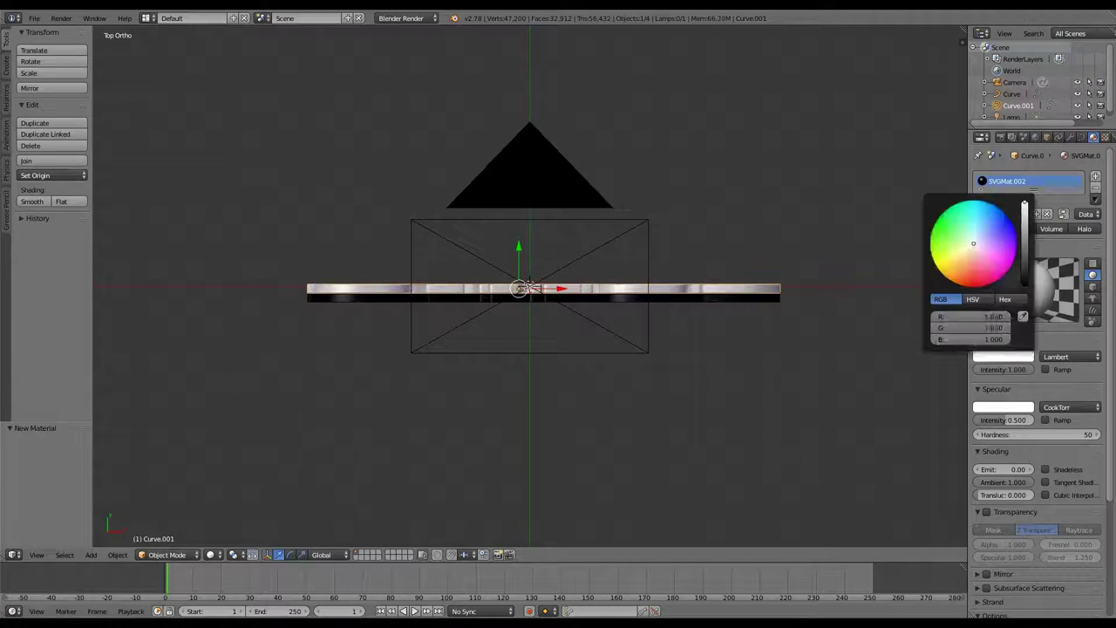
{"action": "left_click", "coordinate": [1023, 203]}
Add a second copy along Y, then align the camera to an angled perspective view
{"action": "key", "text": "shift+d"}
{"action": "left_click", "coordinate": [579, 321]}
{"action": "key", "text": "KP_3"}
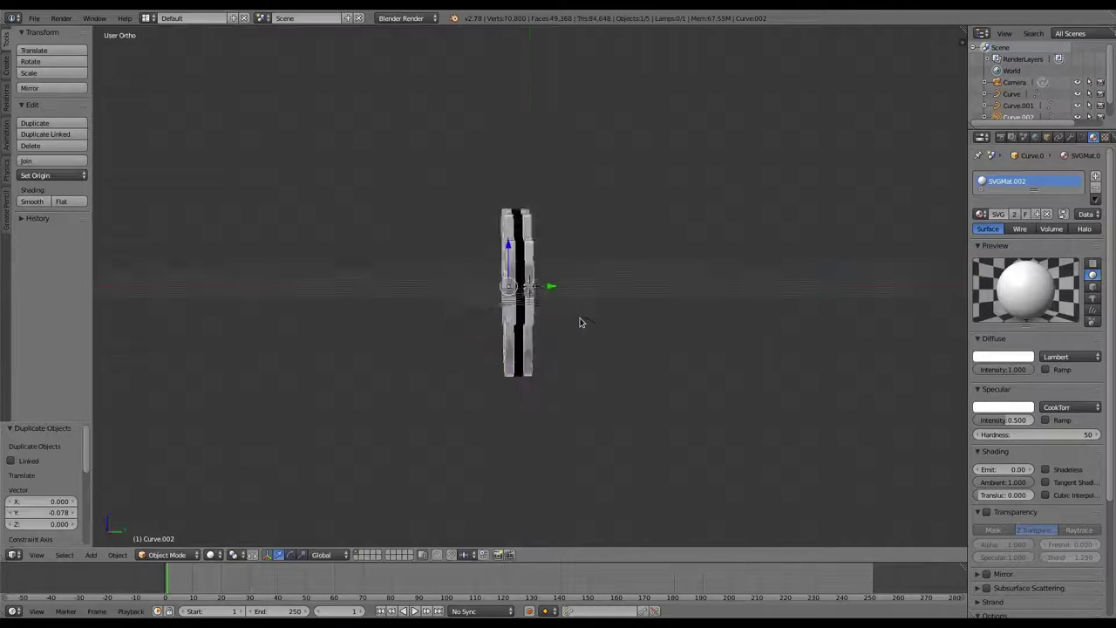
{"action": "key", "text": "KP_4"}
{"action": "key", "text": "KP_8"}
{"action": "key", "text": "ctrl+alt+KP_0"}
Set the world horizon colour to white and render the layered logo
{"action": "key", "text": "F12"}
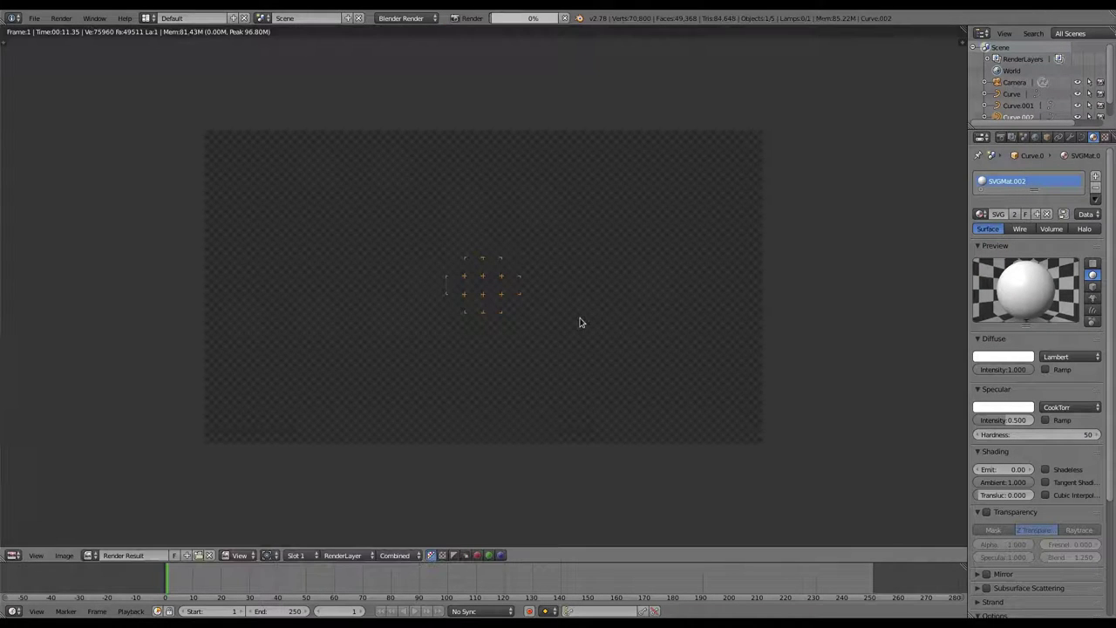
{"action": "left_click", "coordinate": [1000, 137]}
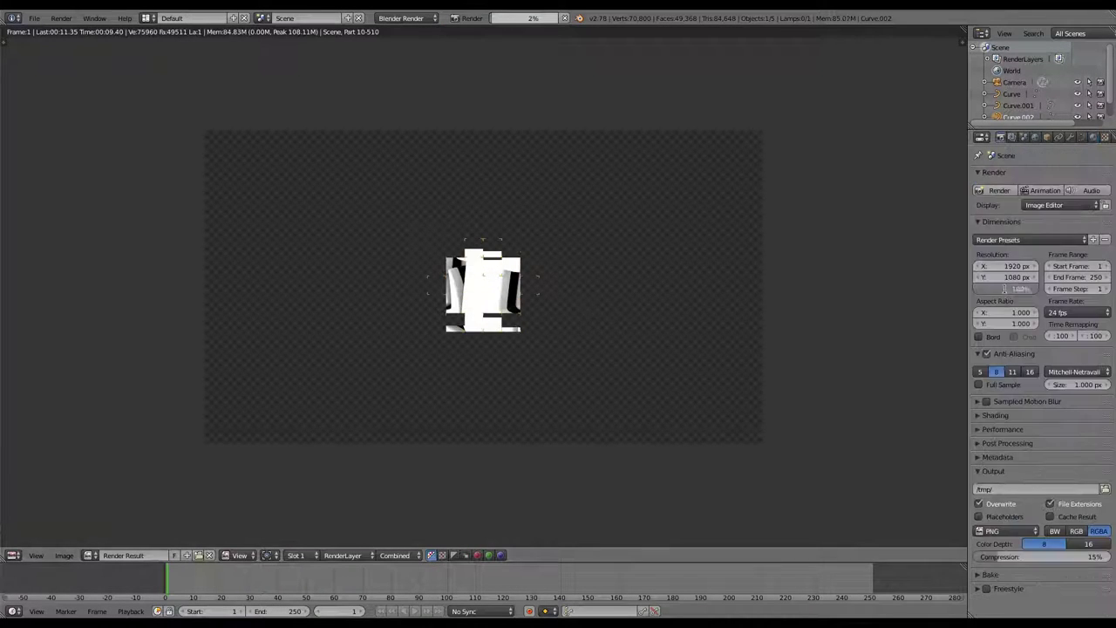
{"action": "type", "text": "50"}
{"action": "key", "text": "Escape"}
{"action": "key", "text": "F12"}
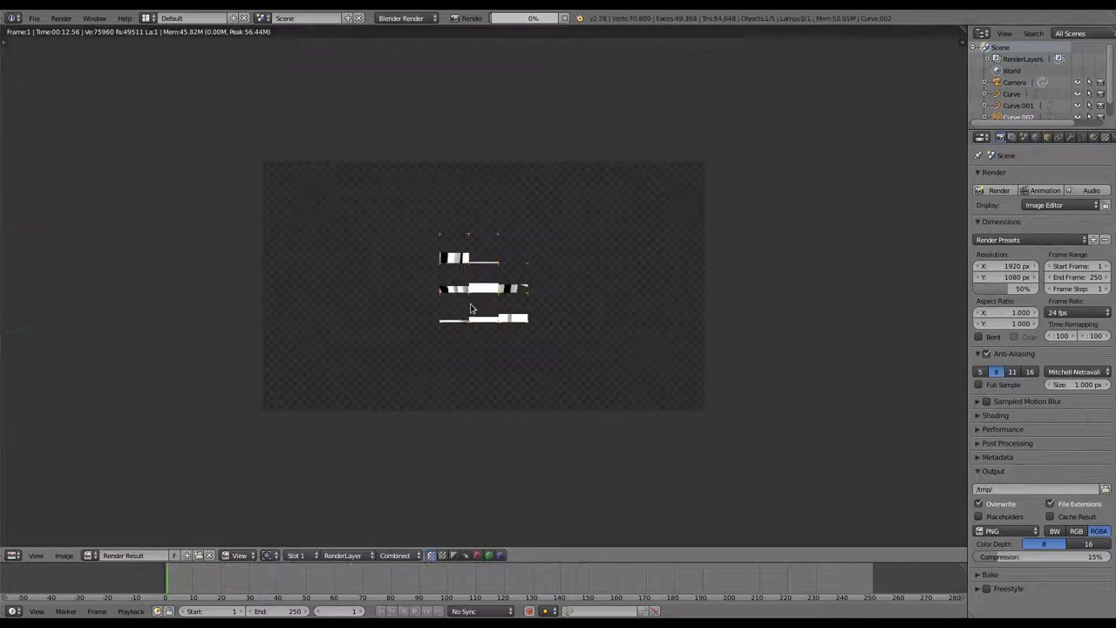
{"action": "left_click", "coordinate": [1034, 138]}
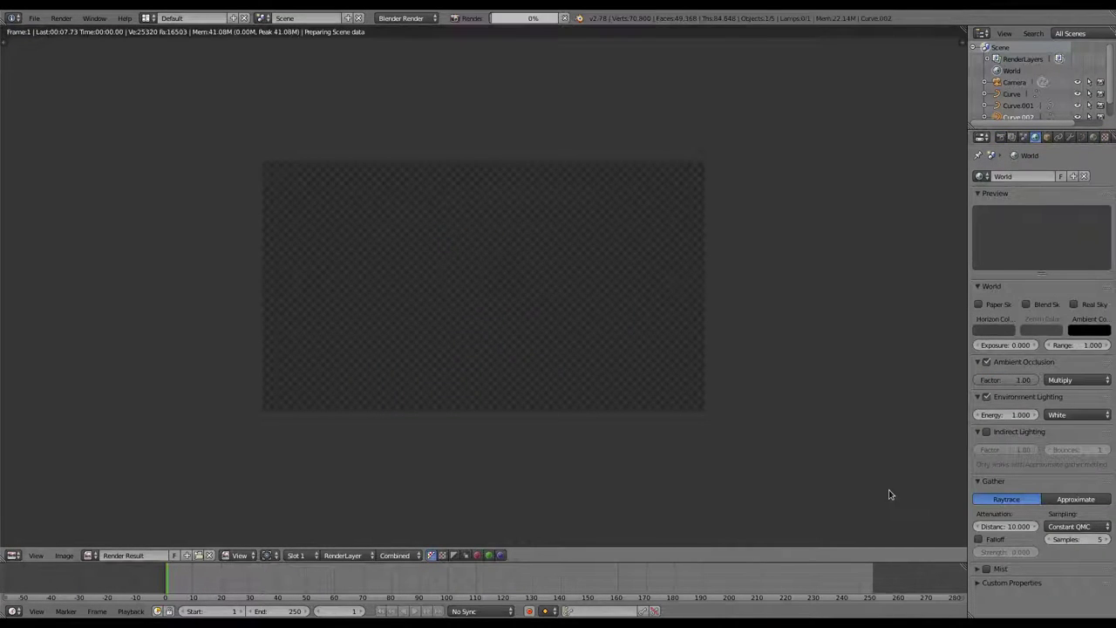
{"action": "left_click", "coordinate": [1002, 330]}
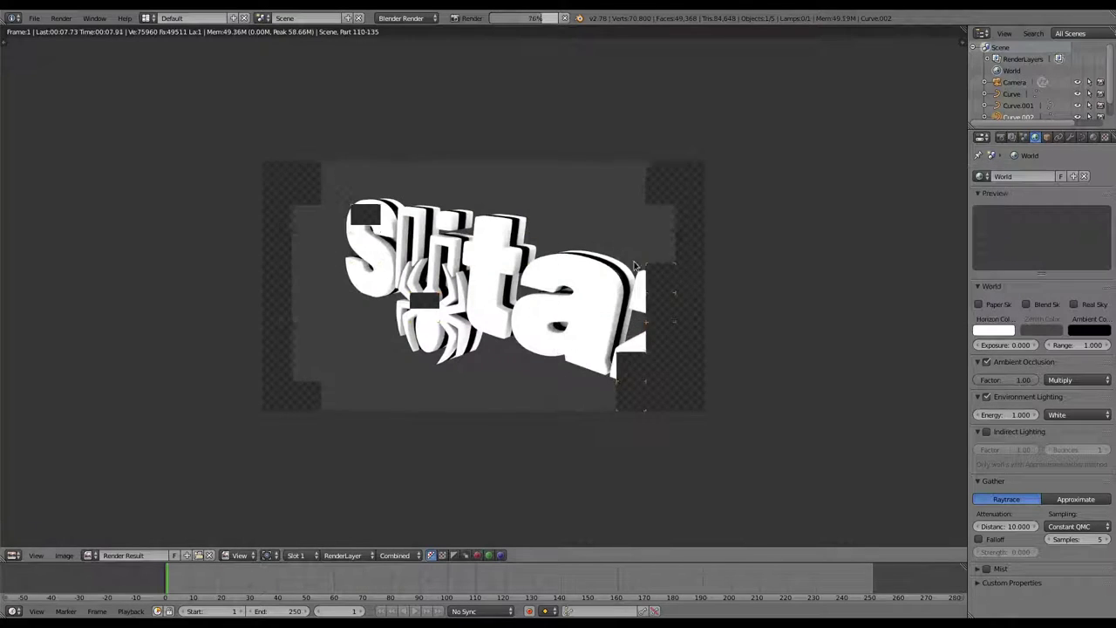
{"action": "key", "text": "Escape"}
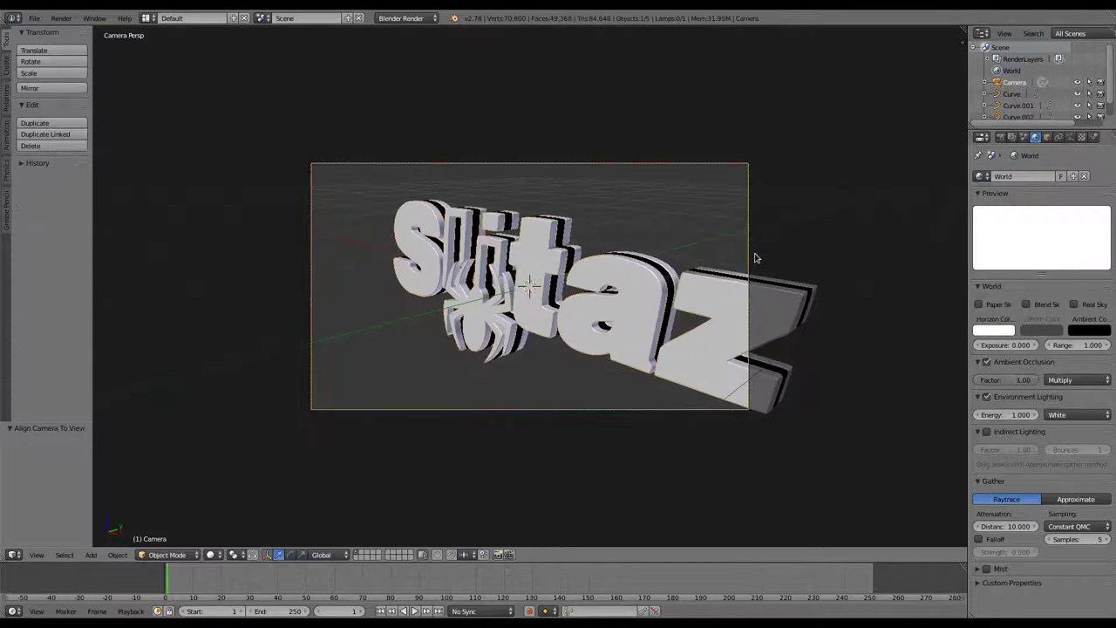
{"action": "key", "text": "F12"}
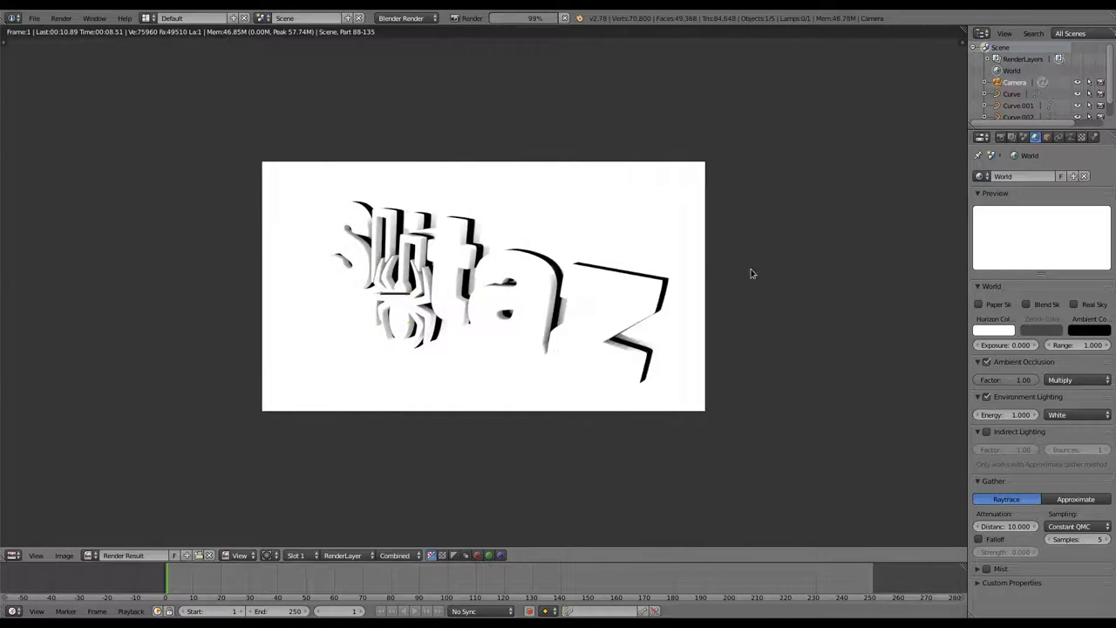
{"action": "key", "text": "Escape"}
{"action": "left_click", "coordinate": [994, 330]}
{"action": "key", "text": "F12"}
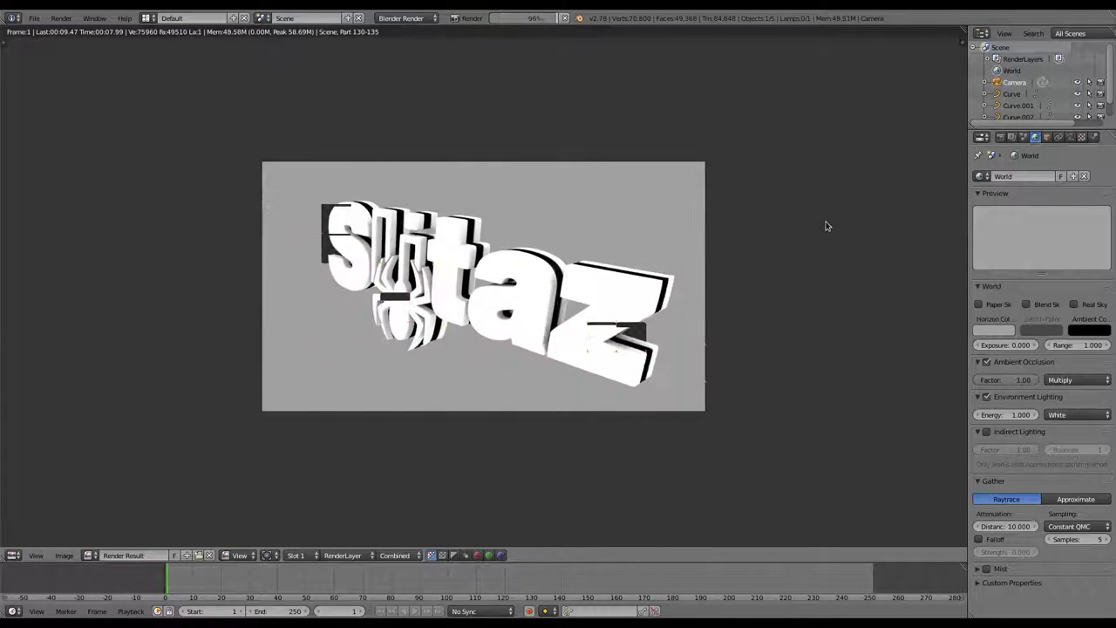
Save the render as Slitaz-Basic_3.png in the Wallpapers folder
{"action": "left_click", "coordinate": [1000, 137]}
{"action": "scroll", "coordinate": [697, 366], "scroll_direction": "down", "scroll_amount": 5}
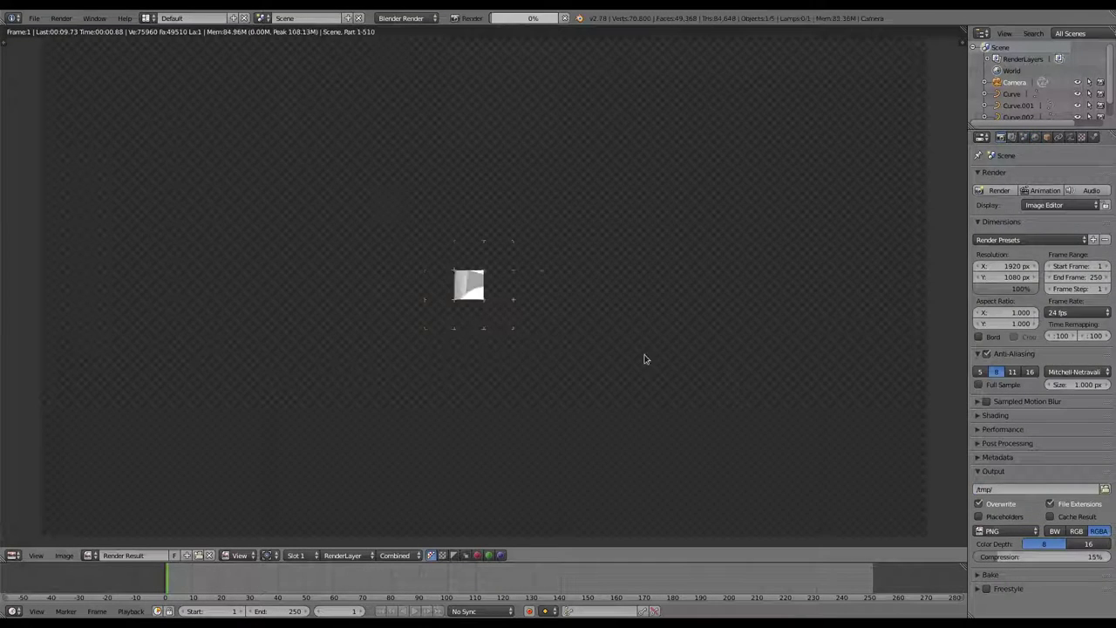
{"action": "key", "text": "shift+ctrl+s"}
{"action": "key", "text": "Return"}
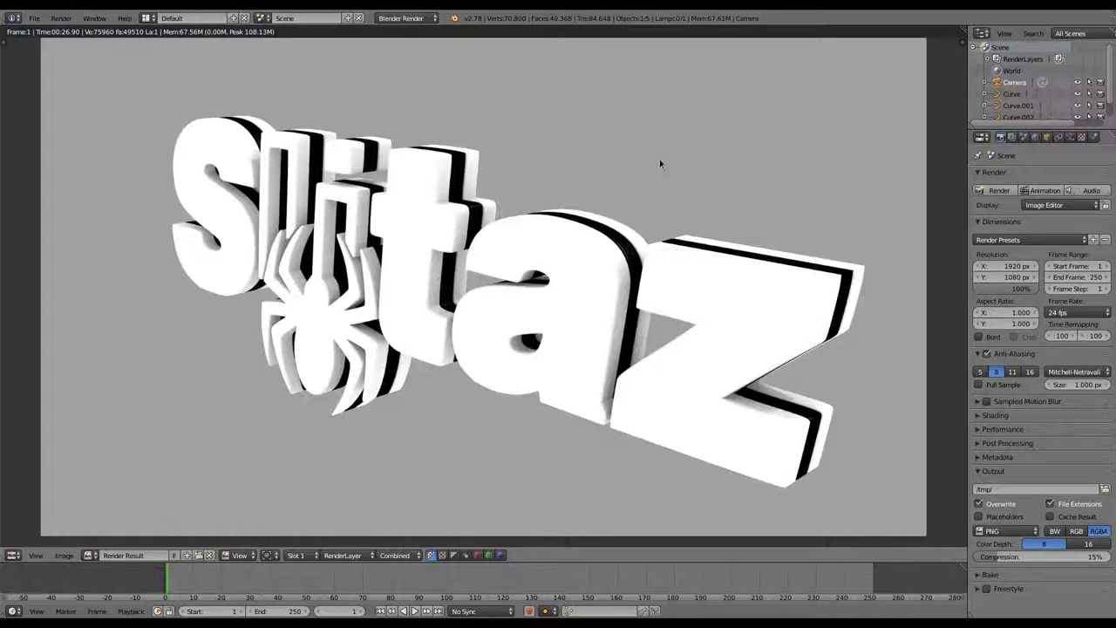
{"action": "key", "text": "F3"}
{"action": "key", "text": "KP_Add"}
{"action": "key", "text": "KP_Add"}
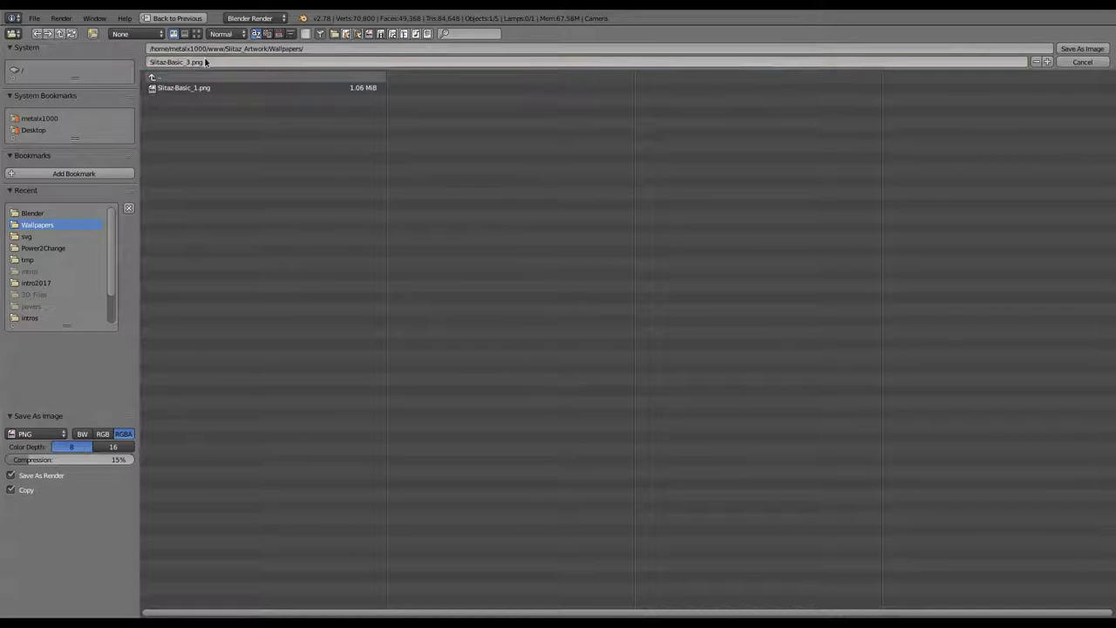
{"action": "key", "text": "Return"}
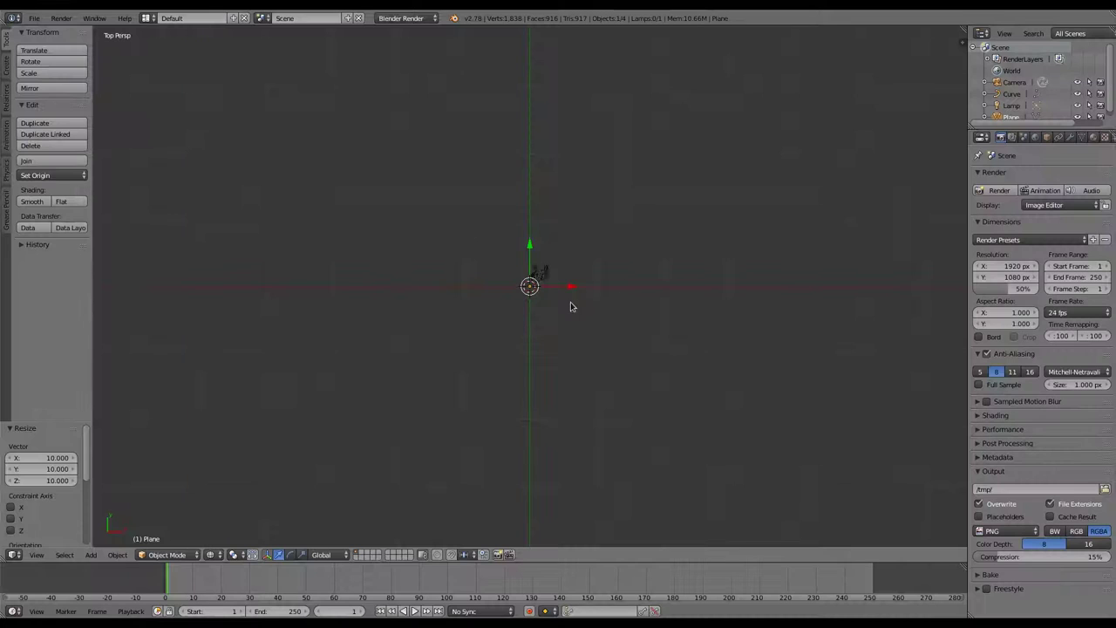
Align the camera, extrude the spider curve 0.043, and move it to the lower right
{"action": "key", "text": "ctrl+alt+KP_0"}
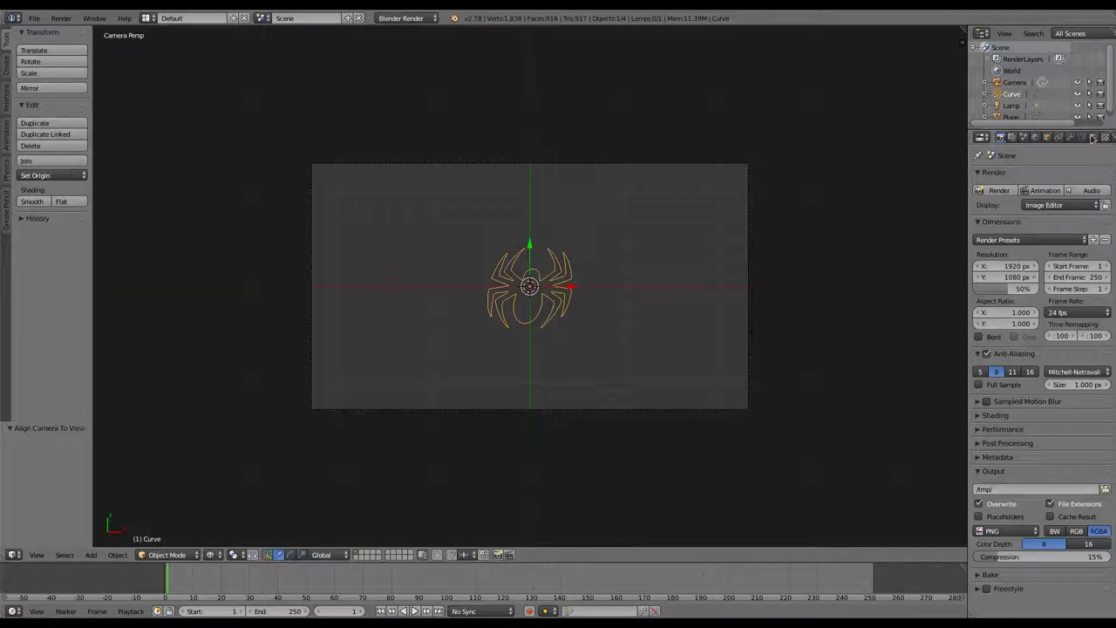
{"action": "left_click", "coordinate": [1081, 137]}
{"action": "key", "text": "g"}
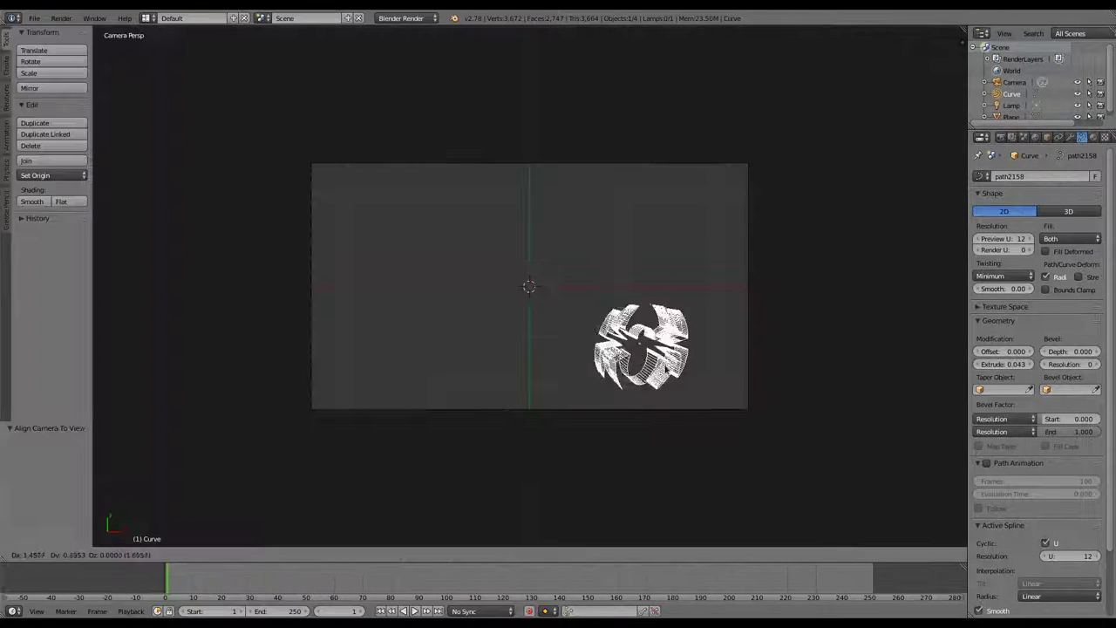
{"action": "left_click", "coordinate": [668, 363]}
Set the world ambient occlusion blend to Multiply and test-render the spider
{"action": "left_click", "coordinate": [1035, 137]}
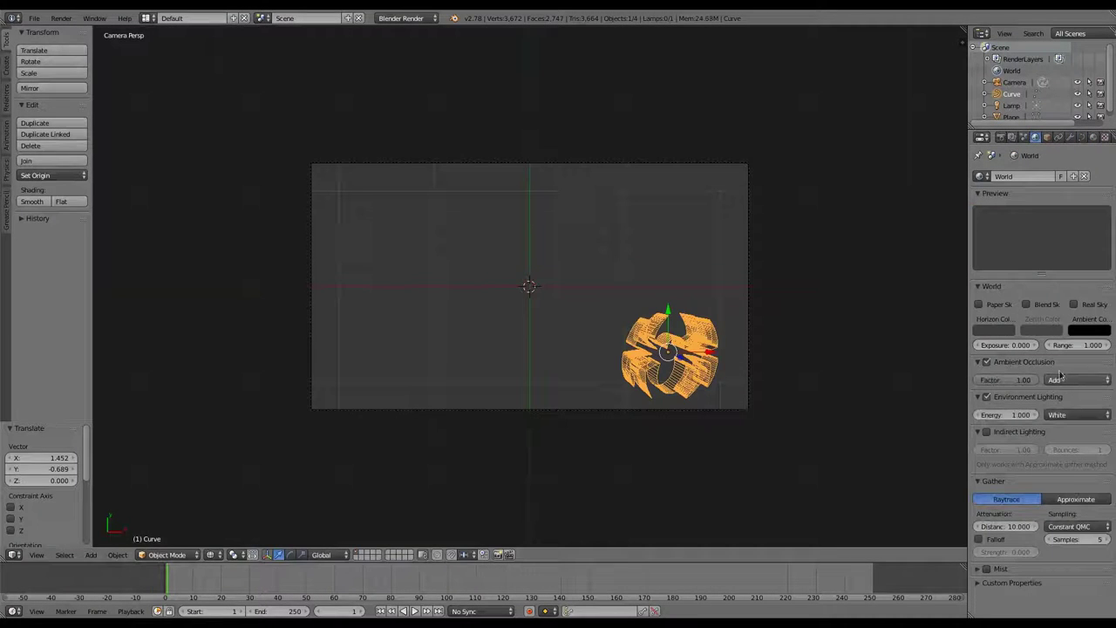
{"action": "scroll", "coordinate": [1059, 379], "scroll_direction": "down", "scroll_amount": 2, "text": "ctrl"}
{"action": "key", "text": "F12"}
{"action": "key", "text": "Escape"}
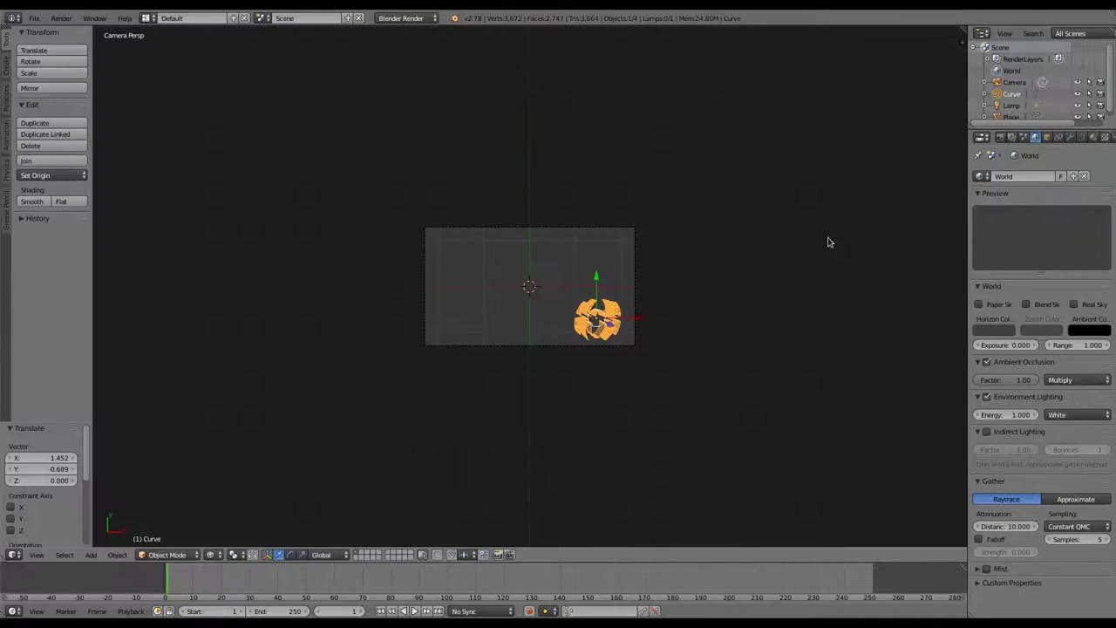
{"action": "scroll", "coordinate": [229, 299], "scroll_direction": "down", "scroll_amount": 2}
Give the background plane a new red material (Material.001)
{"action": "right_click", "coordinate": [506, 292]}
{"action": "left_click", "coordinate": [1092, 137]}
{"action": "left_click", "coordinate": [1011, 215]}
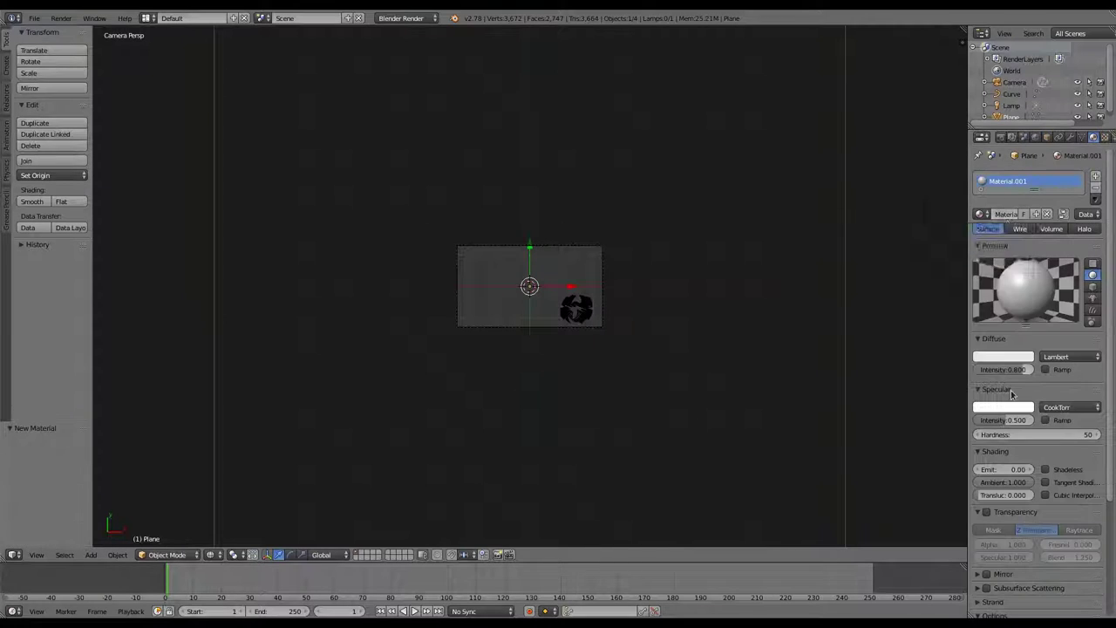
{"action": "left_click", "coordinate": [996, 356]}
{"action": "left_click", "coordinate": [1009, 241]}
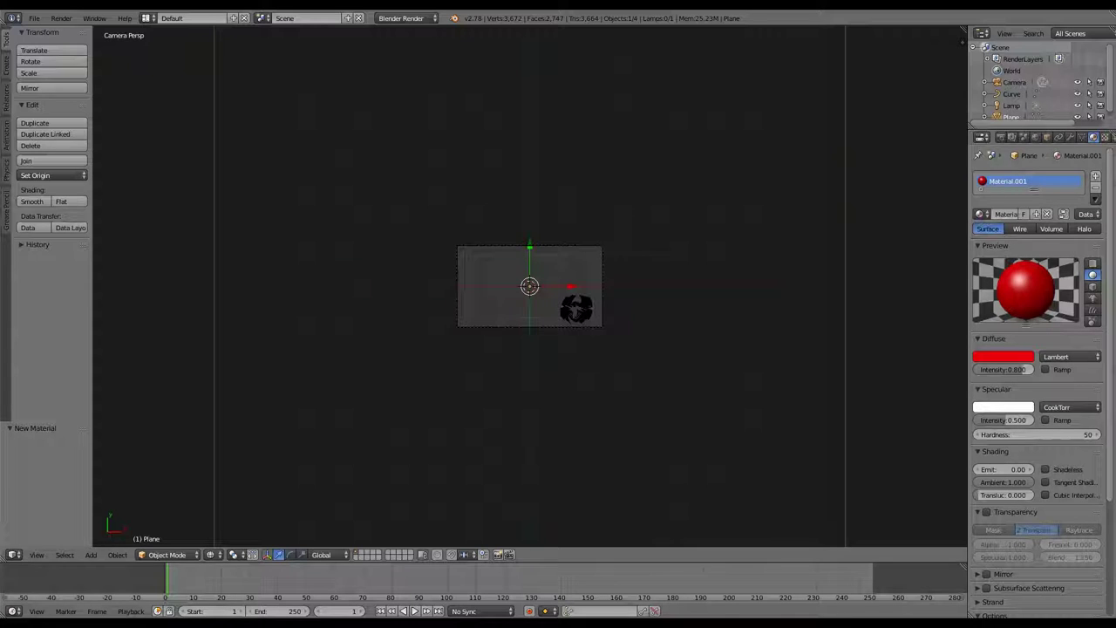
Render the black spider on the red background
{"action": "scroll", "coordinate": [576, 320], "scroll_direction": "up", "scroll_amount": 3}
{"action": "scroll", "coordinate": [575, 320], "scroll_direction": "up", "scroll_amount": 1}
{"action": "key", "text": "F12"}
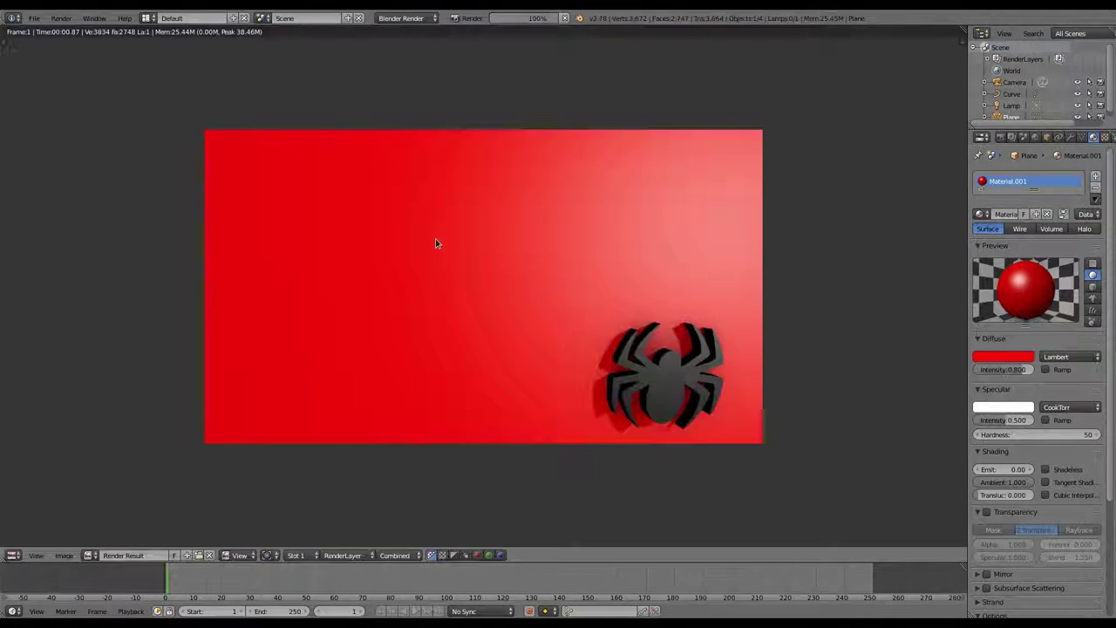
{"action": "key", "text": "Escape"}
Add a cylinder mesh and flatten it on Z into a disc
{"action": "key", "text": "space"}
{"action": "type", "text": "cy"}
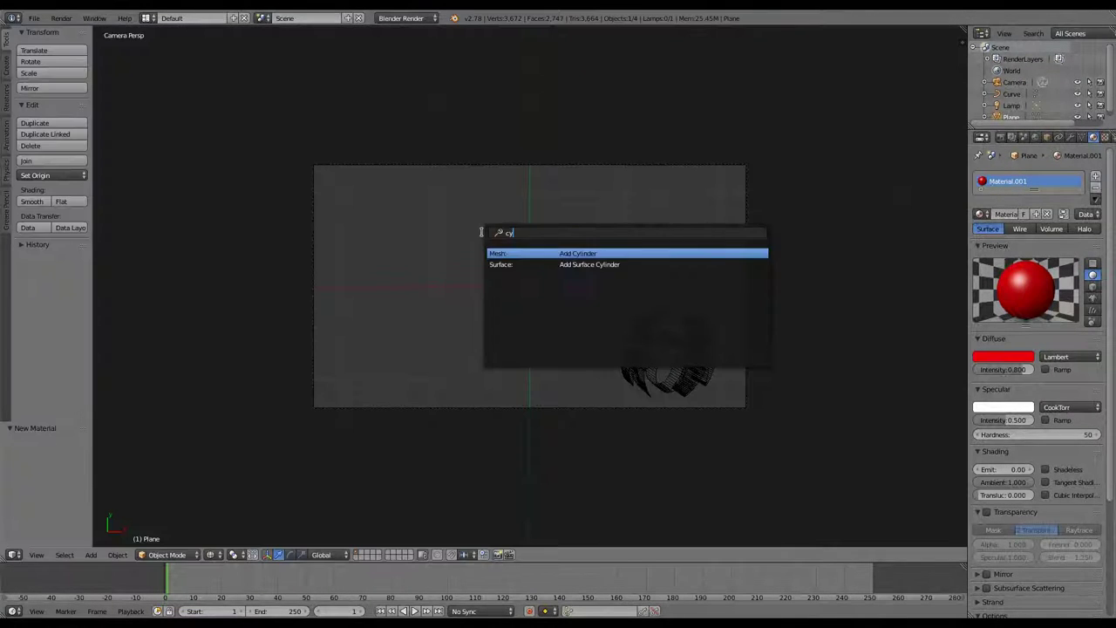
{"action": "key", "text": "Return"}
{"action": "key", "text": "Tab"}
{"action": "key", "text": "Tab"}
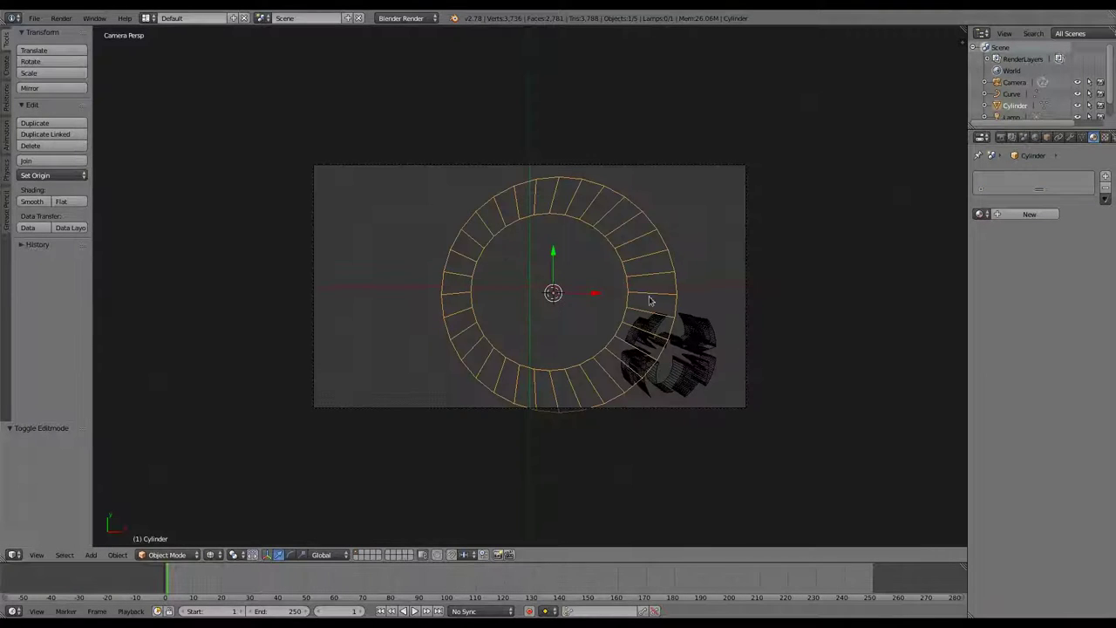
{"action": "key", "text": "KP_1"}
{"action": "key", "text": "s"}
{"action": "key", "text": "z"}
{"action": "left_click", "coordinate": [595, 288]}
Enlarge the disc about 1.5 times and make it thinner in height
{"action": "key", "text": "KP_7"}
{"action": "key", "text": "KP_0"}
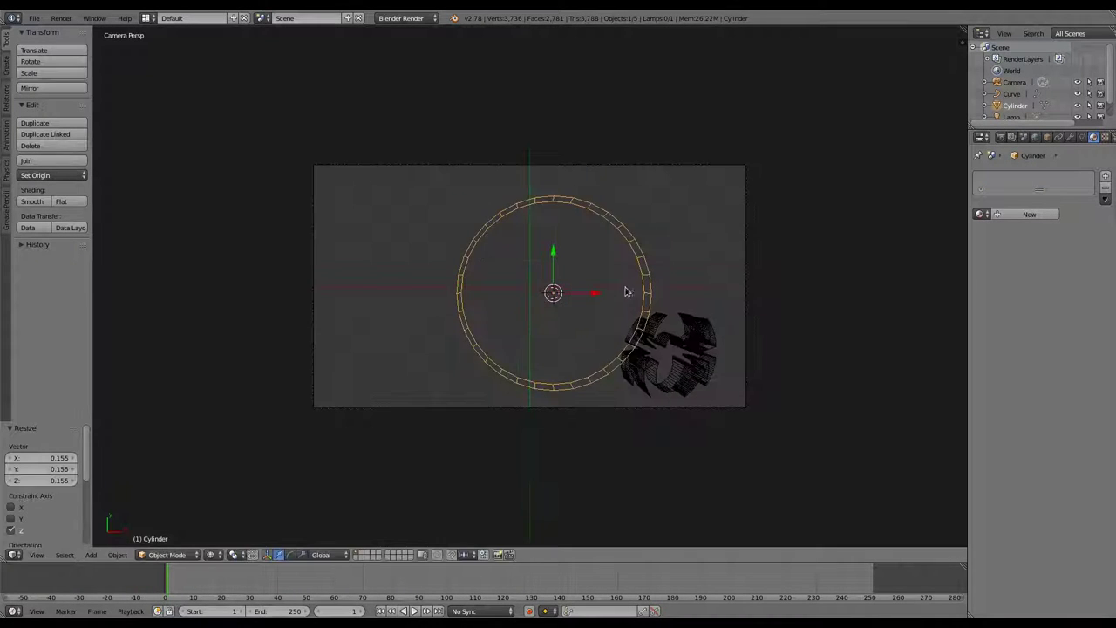
{"action": "key", "text": "shift+z"}
{"action": "key", "text": "s"}
{"action": "left_click", "coordinate": [493, 283]}
{"action": "key", "text": "KP_1"}
{"action": "key", "text": "s"}
{"action": "key", "text": "z"}
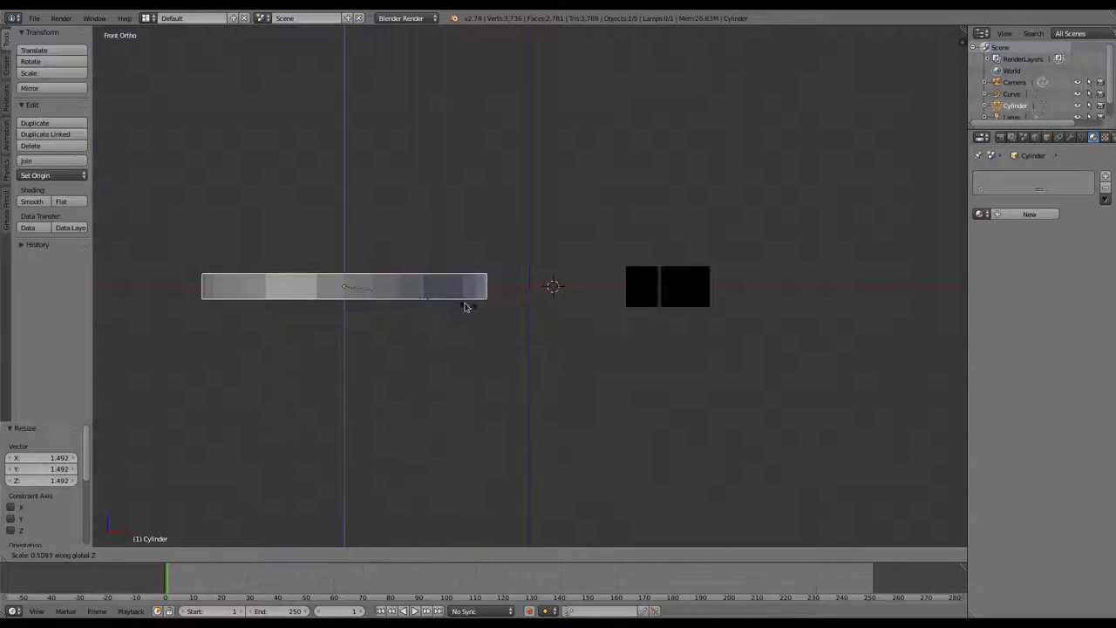
{"action": "left_click", "coordinate": [477, 310]}
Assign the black SVGMat material to the disc and preview it rendered
{"action": "left_click", "coordinate": [978, 214]}
{"action": "left_click", "coordinate": [1011, 235]}
{"action": "key", "text": "shift+z"}
{"action": "key", "text": "shift+z"}
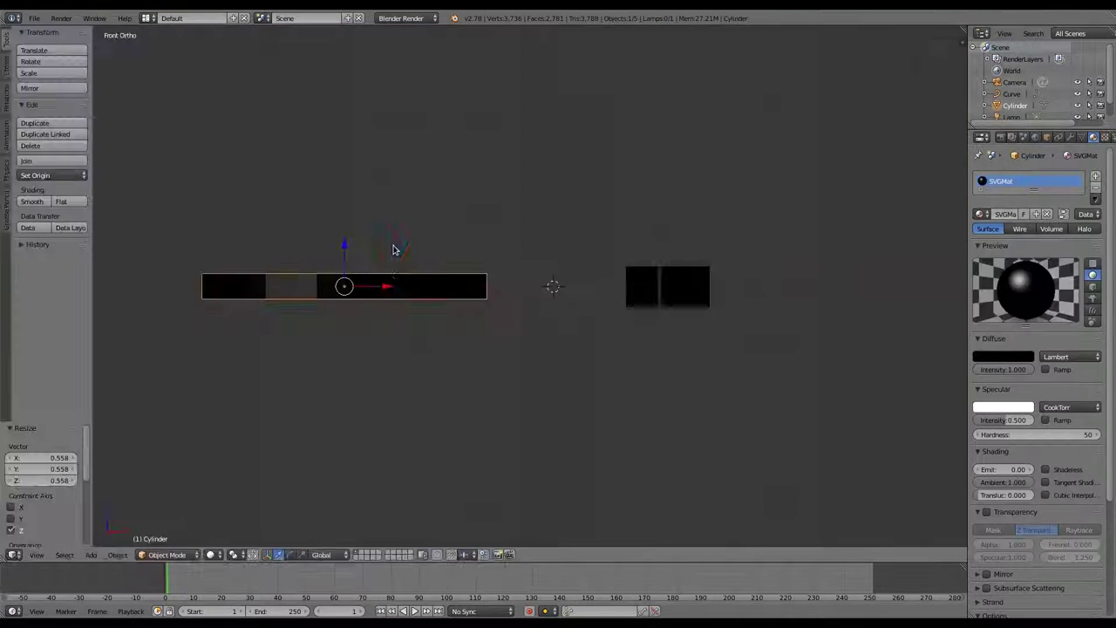
{"action": "key", "text": "shift+z"}
{"action": "key", "text": "KP_7"}
Delete the cylinder and return to the camera view
{"action": "key", "text": "x"}
{"action": "left_click", "coordinate": [361, 314]}
{"action": "key", "text": "KP_0"}
Duplicate the spider, scale the copy about 4.6 times, and flatten it on Z
{"action": "right_click", "coordinate": [665, 349]}
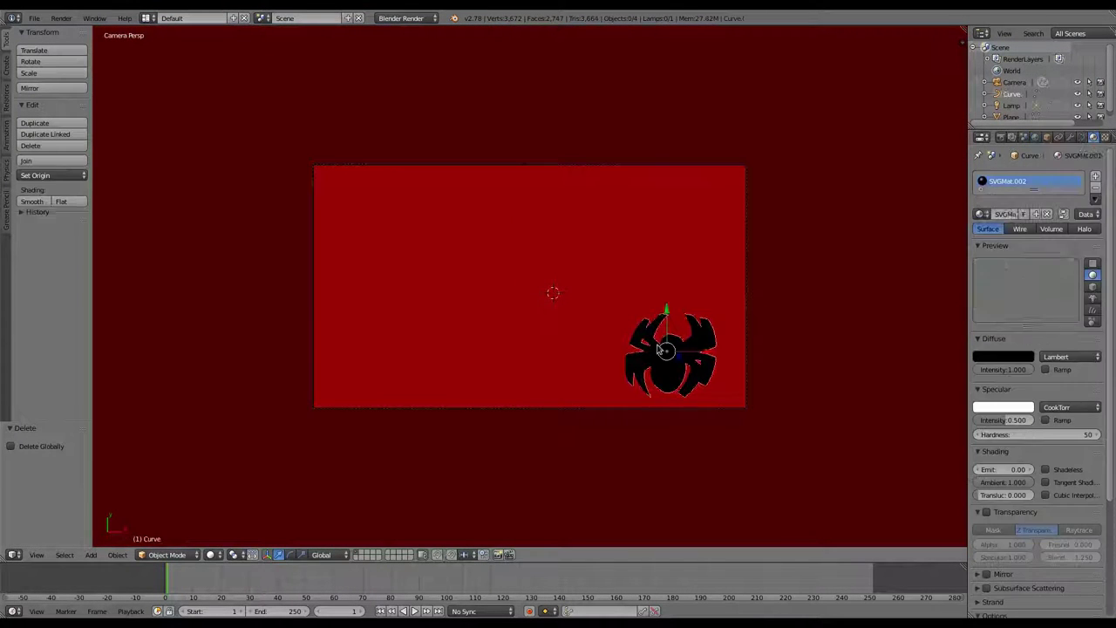
{"action": "key", "text": "shift+d"}
{"action": "key", "text": "s"}
{"action": "left_click", "coordinate": [424, 229]}
{"action": "key", "text": "shift+z"}
{"action": "key", "text": "shift+z"}
{"action": "key", "text": "KP_1"}
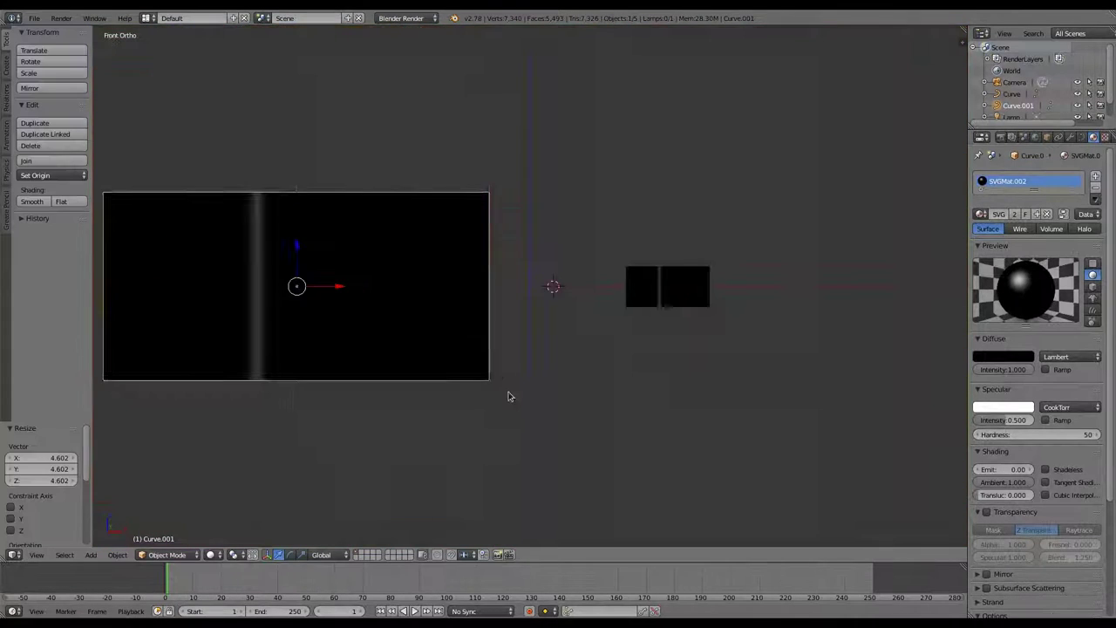
{"action": "key", "text": "s"}
{"action": "key", "text": "z"}
{"action": "left_click", "coordinate": [297, 264]}
Render the two-spider wallpaper and save it as a PNG in Wallpapers
{"action": "key", "text": "F12"}
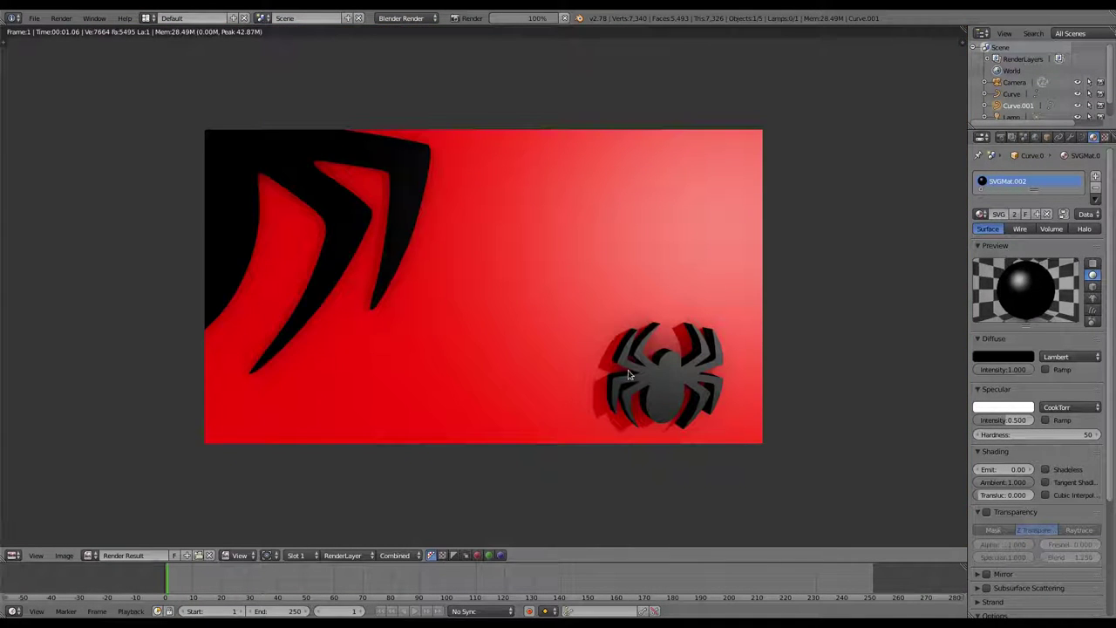
{"action": "key", "text": "F12"}
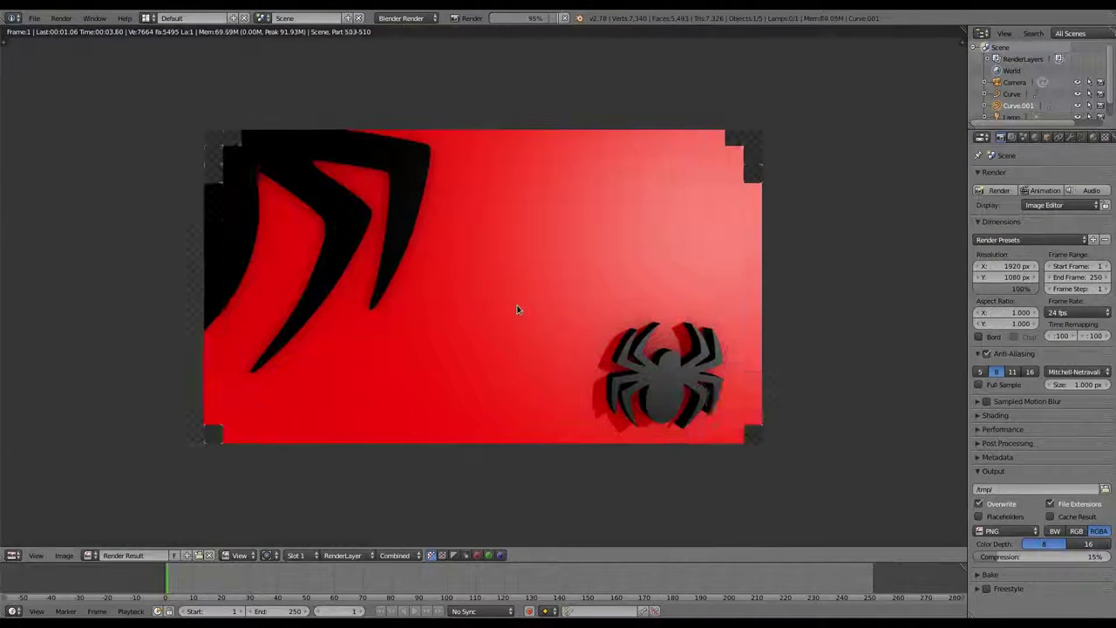
{"action": "key", "text": "F3"}
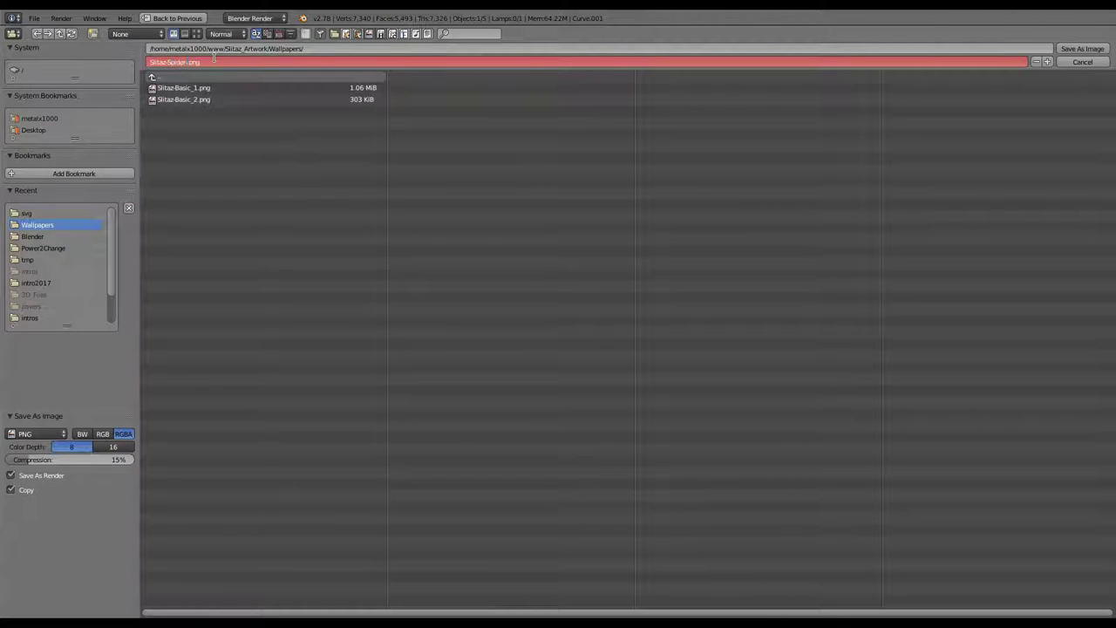
{"action": "key", "text": "Return"}
{"action": "key", "text": "Escape"}
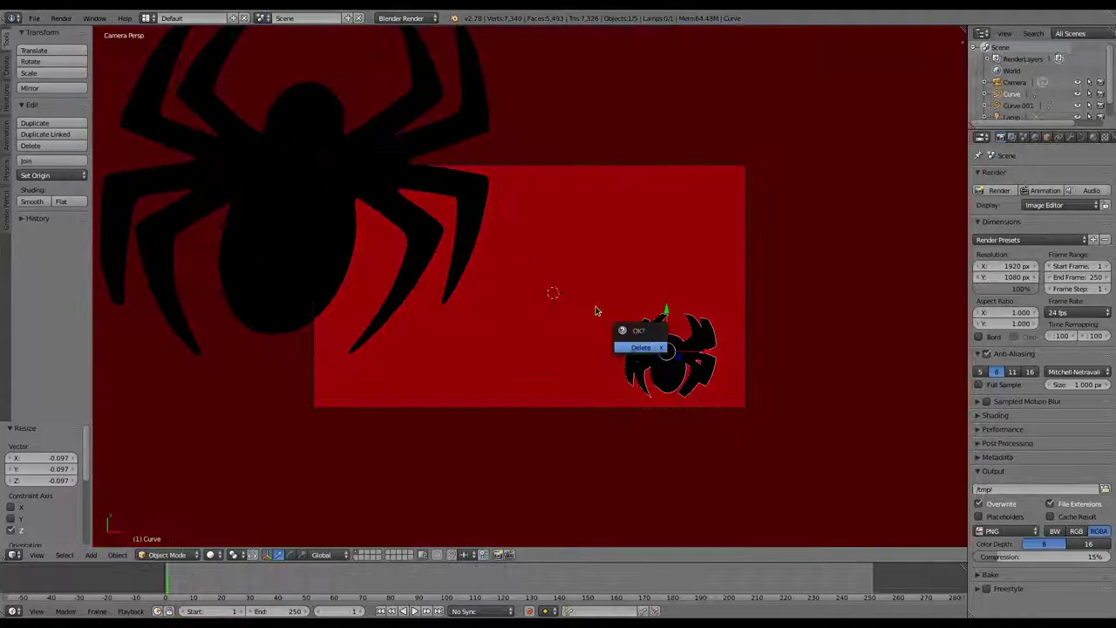
Restore the accidentally deleted small spider and render both spiders
{"action": "key", "text": "x"}
{"action": "left_click", "coordinate": [643, 347]}
{"action": "key", "text": "ctrl+z"}
{"action": "key", "text": "F12"}
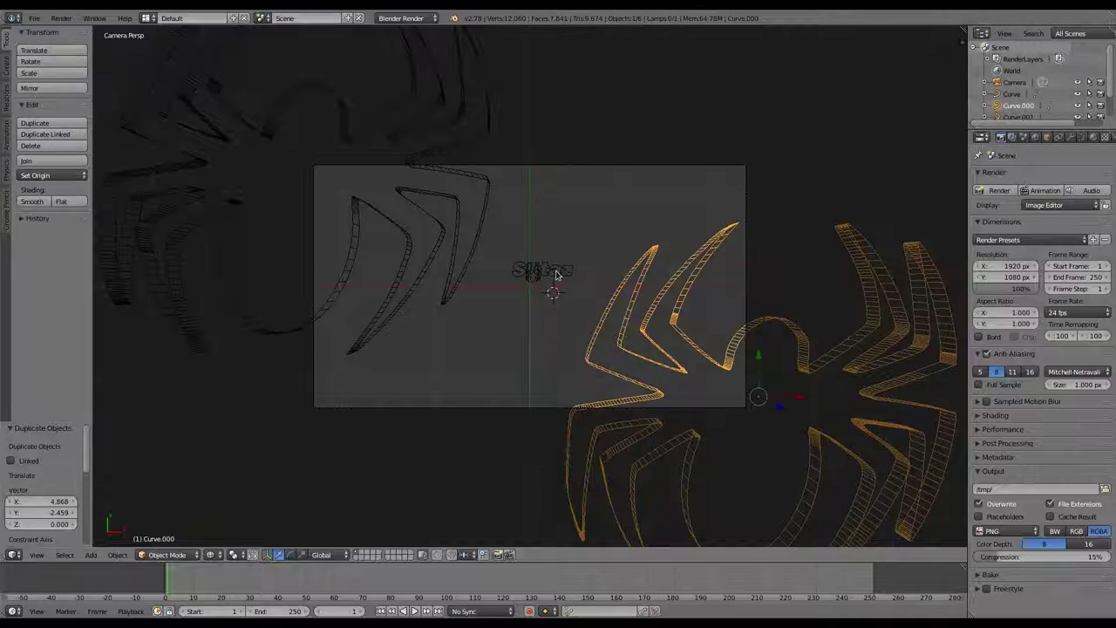
Centre the Slitaz text geometry on its origin, extrude it 0.098, and move it lower left
{"action": "right_click", "coordinate": [555, 274]}
{"action": "key", "text": "shift+ctrl+alt+c"}
{"action": "left_click", "coordinate": [555, 274]}
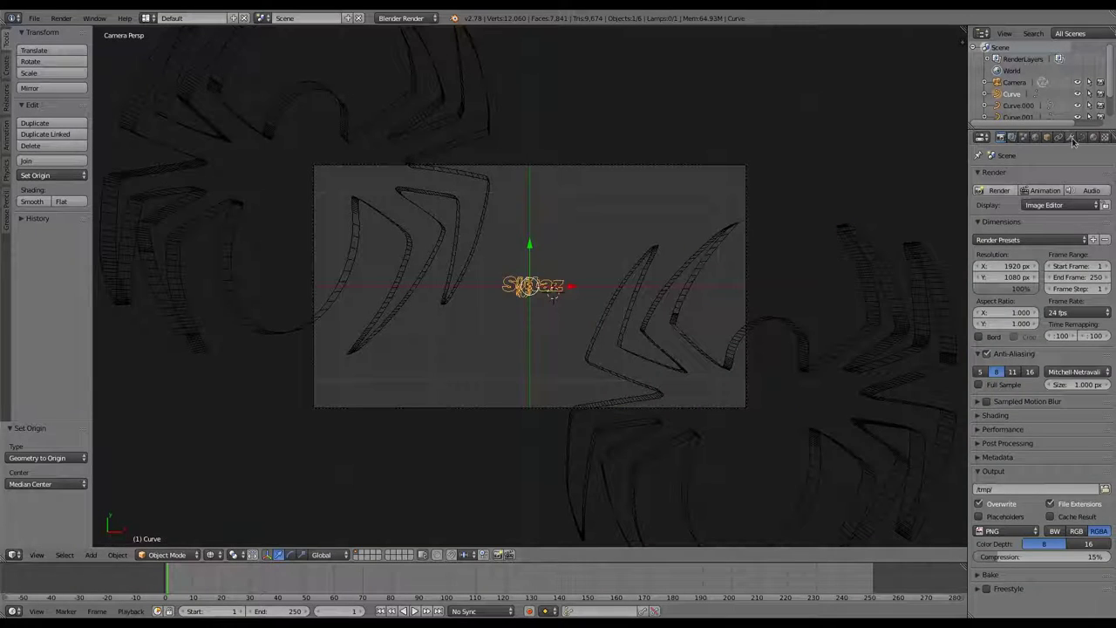
{"action": "left_click", "coordinate": [1081, 137]}
{"action": "left_click_drag", "start_coordinate": [1003, 363], "coordinate": [1020, 364]}
{"action": "key", "text": "g"}
{"action": "left_click", "coordinate": [941, 320]}
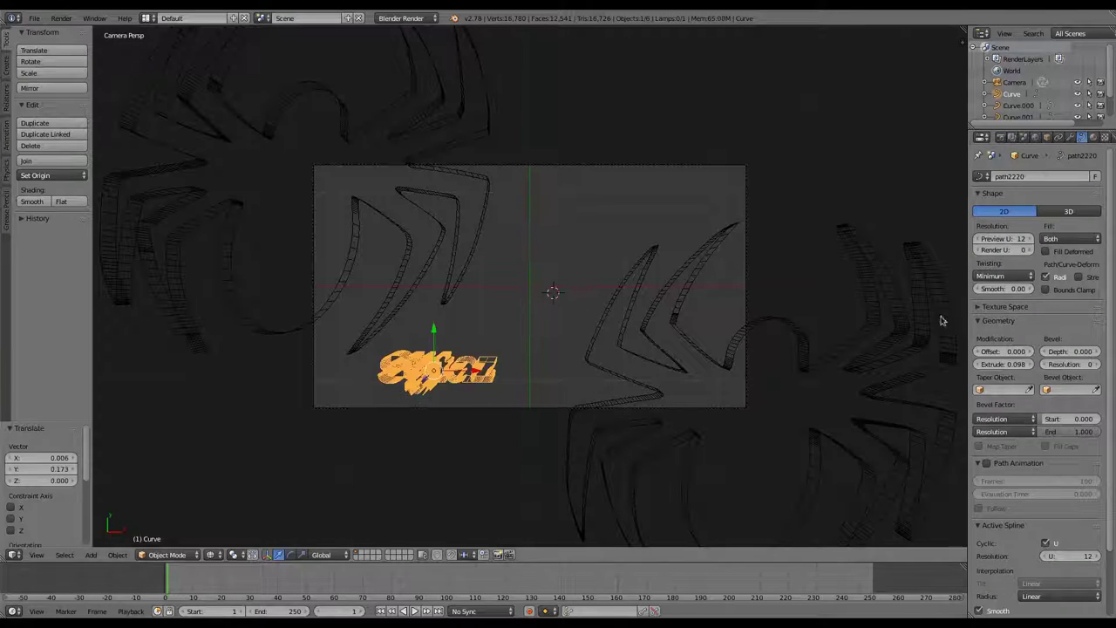
Render and save the red wallpaper as Slitaz-Spider-Red-1.png, then clear the scene objects
{"action": "key", "text": "F12"}
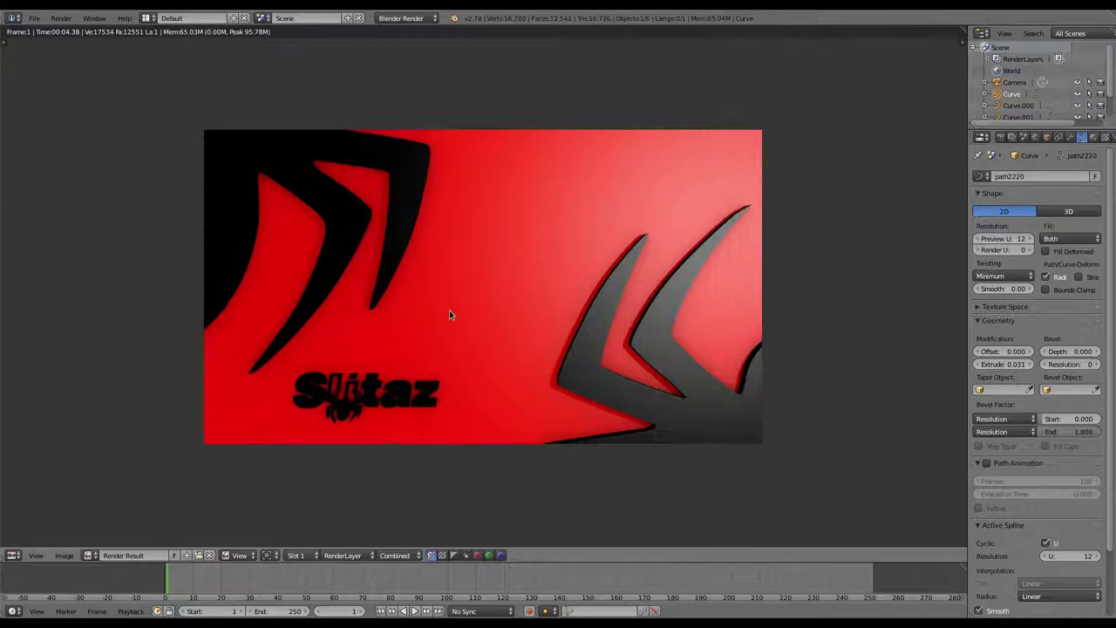
{"action": "key", "text": "F3"}
{"action": "key", "text": "Return"}
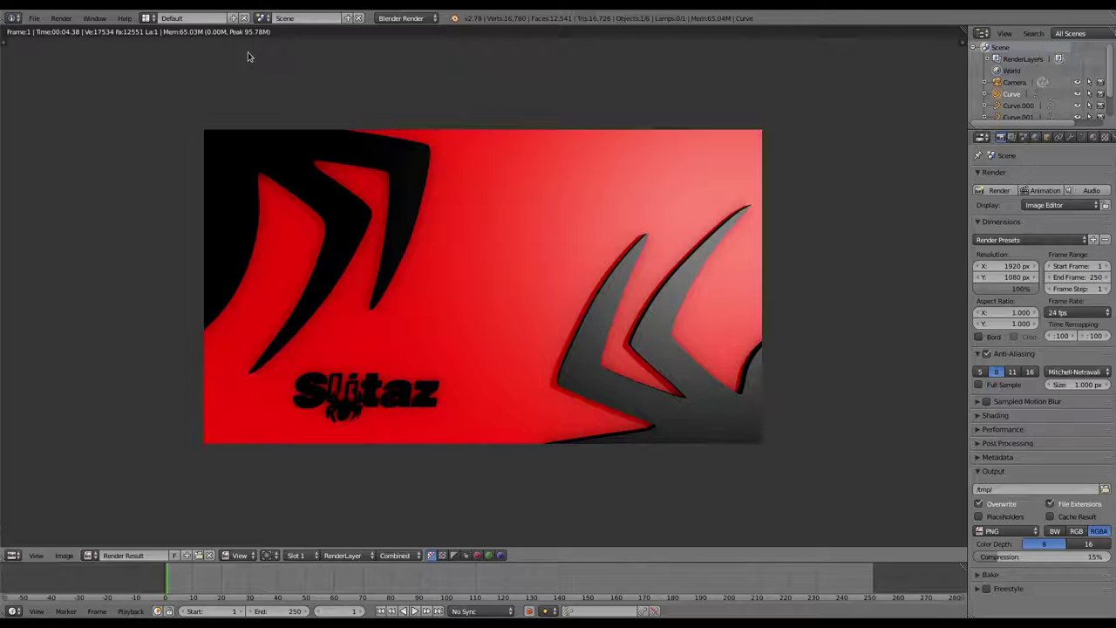
{"action": "key", "text": "Escape"}
{"action": "key", "text": "Delete"}
Clear the old scene, import the spider SVG and rotate it 90° on X to stand upright
{"action": "key", "text": "space"}
{"action": "key", "text": "Return"}
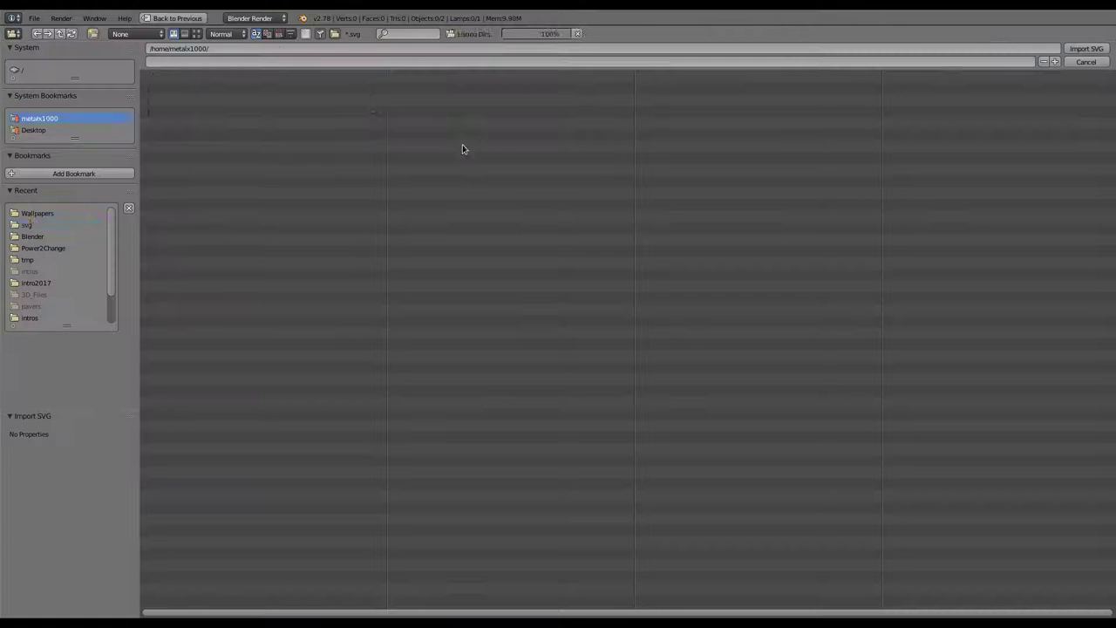
{"action": "double_click", "coordinate": [195, 102]}
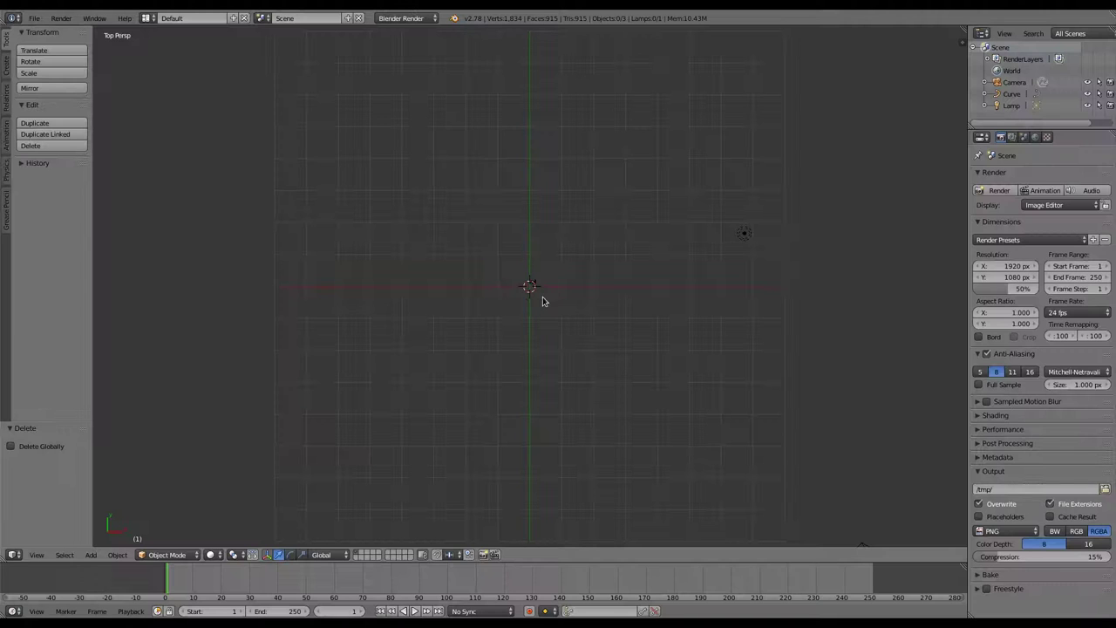
{"action": "right_click", "coordinate": [565, 290]}
{"action": "key", "text": "Tab"}
{"action": "key", "text": "Tab"}
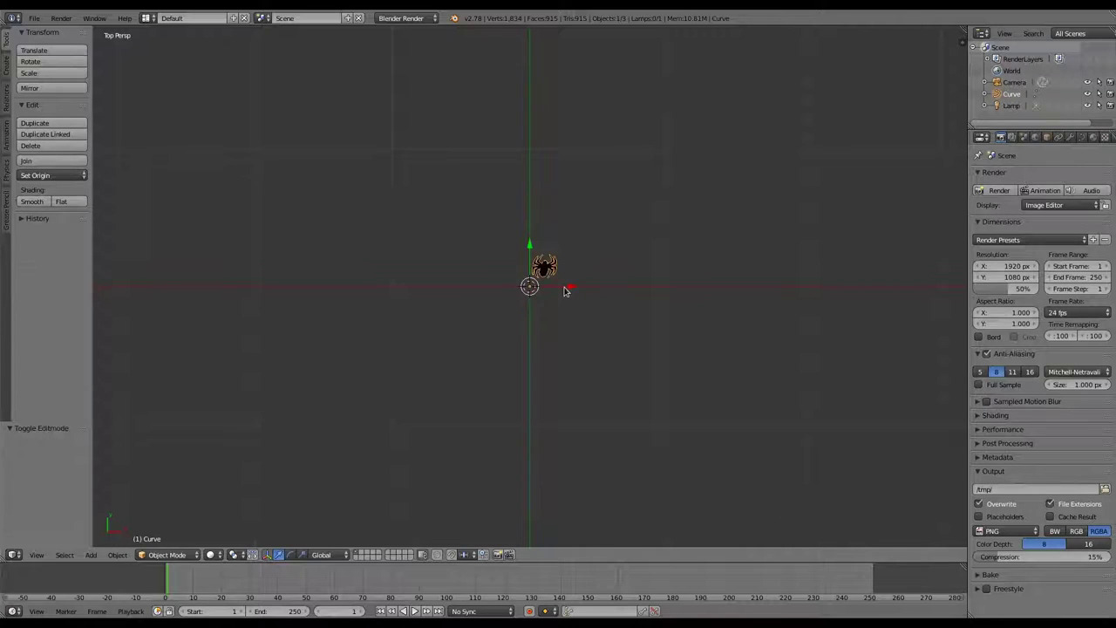
{"action": "type", "text": "rx90"}
{"action": "key", "text": "Return"}
Review the spider's curve and material settings and delete the extra imported curves
{"action": "left_click", "coordinate": [1081, 137]}
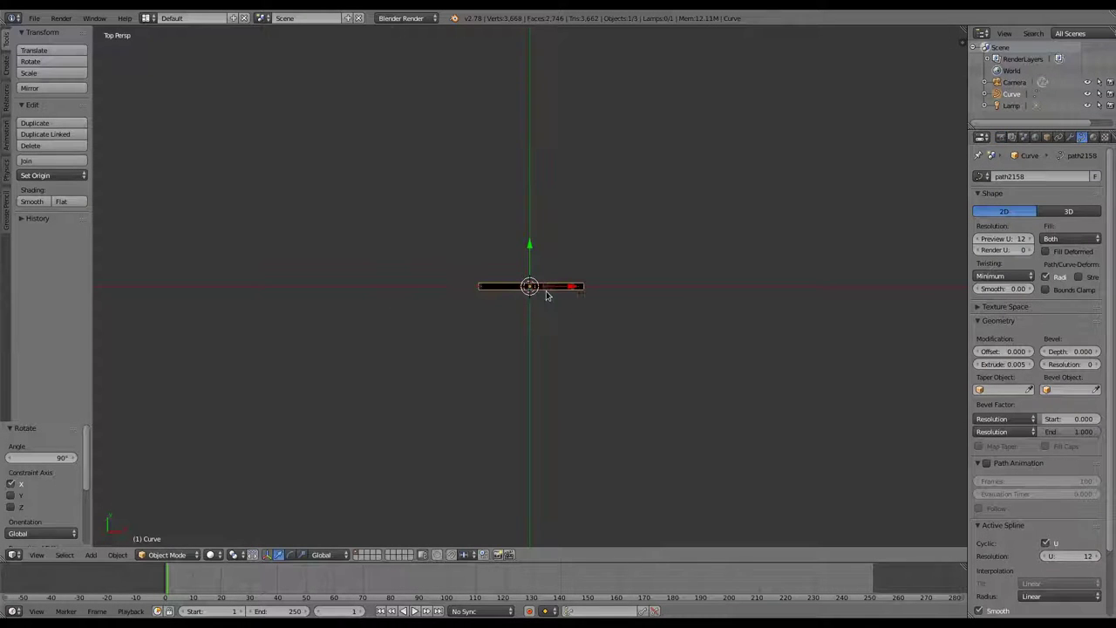
{"action": "left_click", "coordinate": [1091, 136]}
{"action": "key", "text": "Delete"}
{"action": "left_click", "coordinate": [1081, 137]}
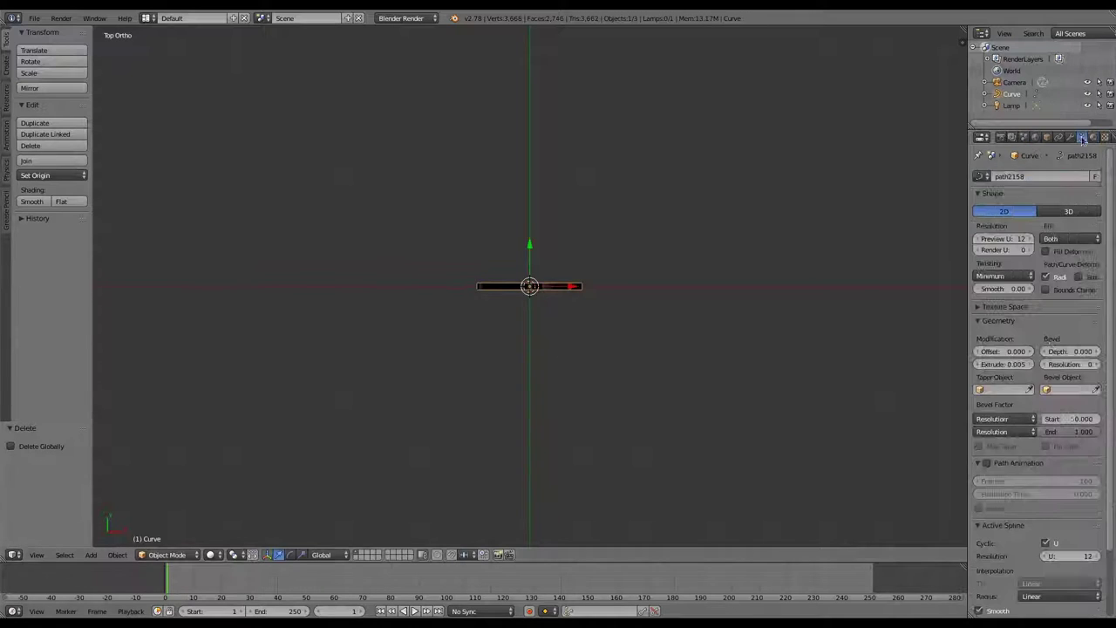
Duplicate the spider in place and give the copy its own white diffuse material
{"action": "key", "text": "shift+d"}
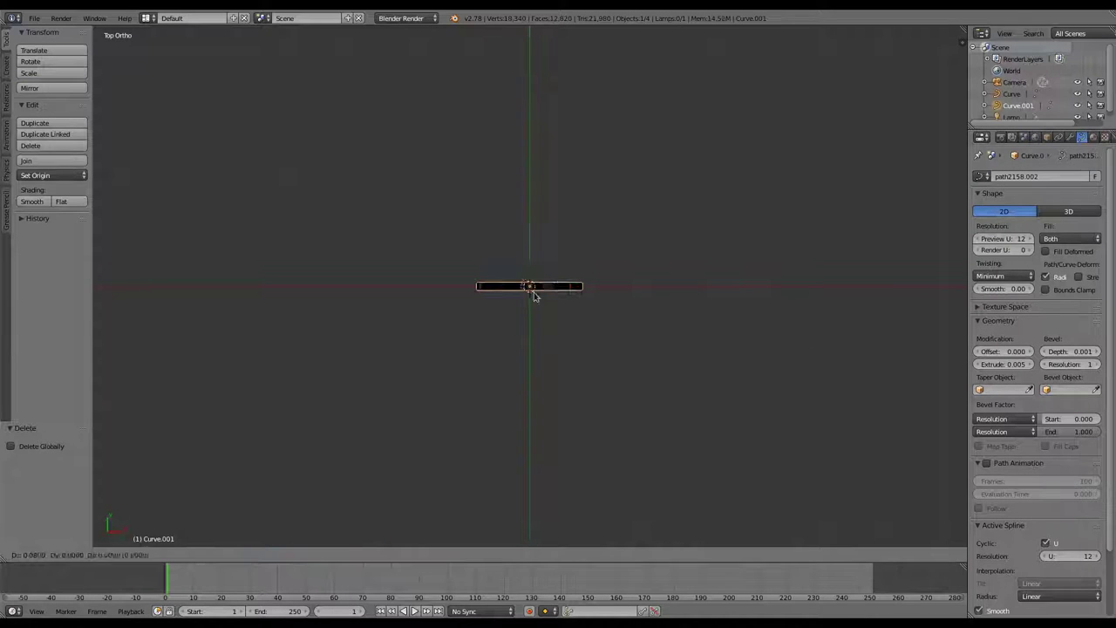
{"action": "right_click", "coordinate": [530, 287]}
{"action": "left_click", "coordinate": [1093, 137]}
{"action": "left_click", "coordinate": [1035, 214]}
{"action": "left_click", "coordinate": [1002, 355]}
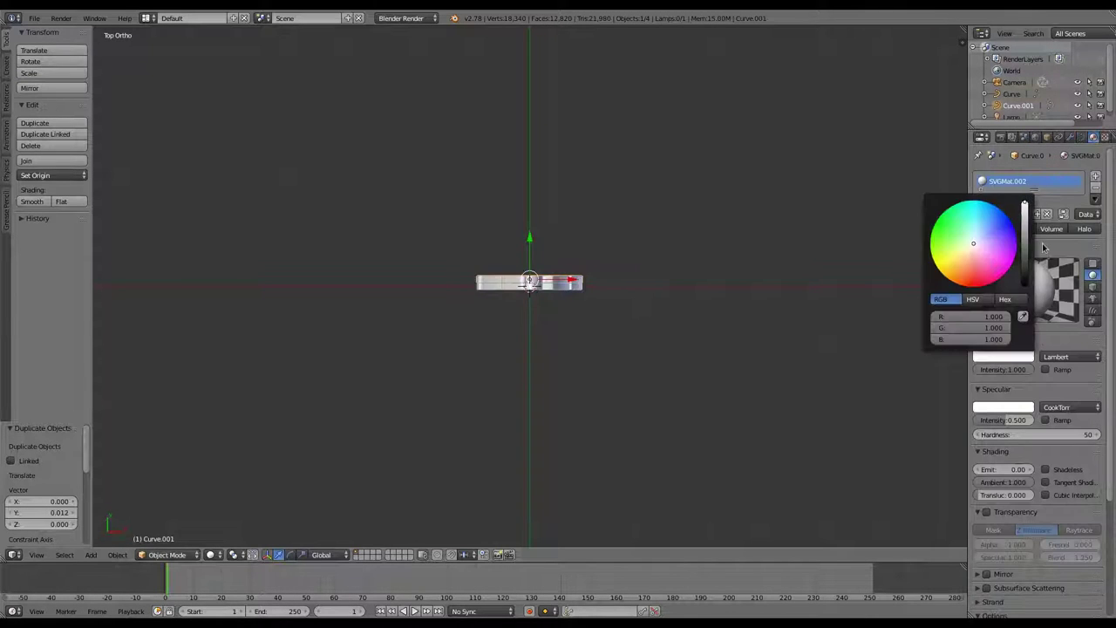
{"action": "left_click", "coordinate": [1002, 355]}
{"action": "left_click_drag", "start_coordinate": [1024, 288], "coordinate": [1023, 202]}
Add a second spider copy with a separate material, offset slightly along Y
{"action": "key", "text": "shift+d"}
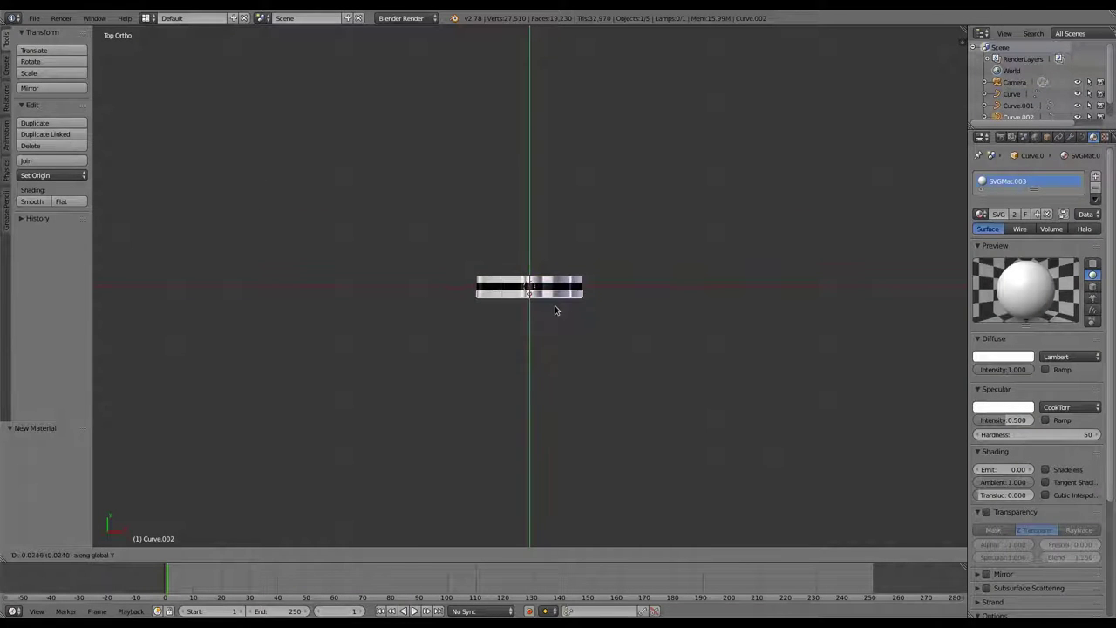
{"action": "left_click", "coordinate": [554, 305]}
{"action": "key", "text": "KP_0"}
Move the camera along its Z axis so the spider sits within the frame
{"action": "right_click", "coordinate": [665, 409]}
{"action": "key", "text": "g"}
{"action": "key", "text": "z"}
{"action": "key", "text": "z"}
{"action": "left_click", "coordinate": [618, 299]}
Move the camera closer to enlarge the spider and render a test image
{"action": "key", "text": "g"}
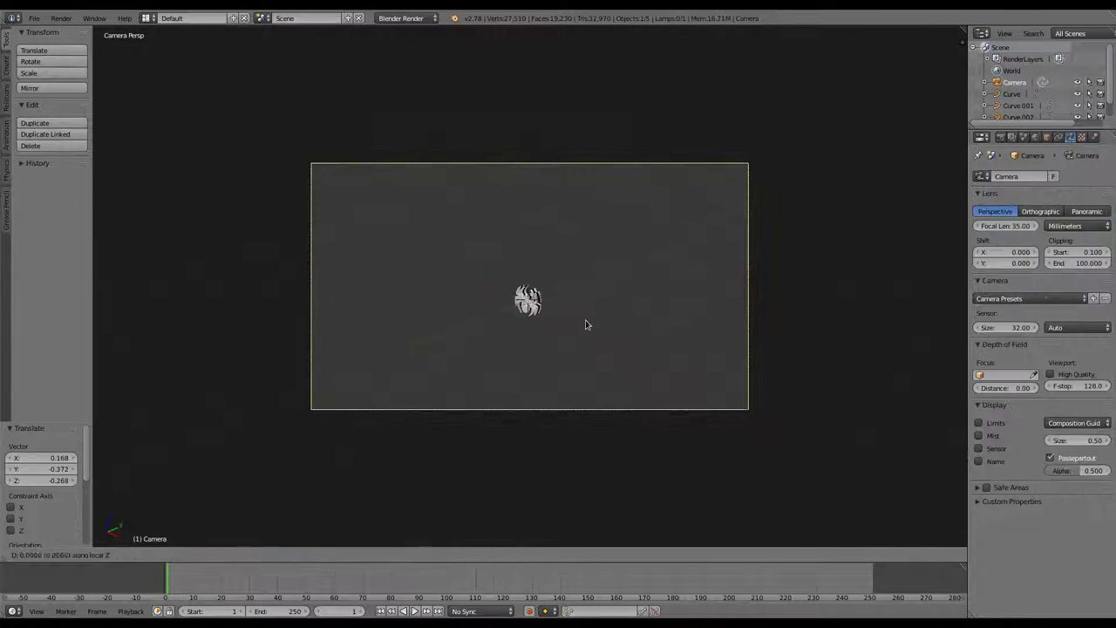
{"action": "left_click", "coordinate": [580, 284]}
{"action": "left_click", "coordinate": [1034, 137]}
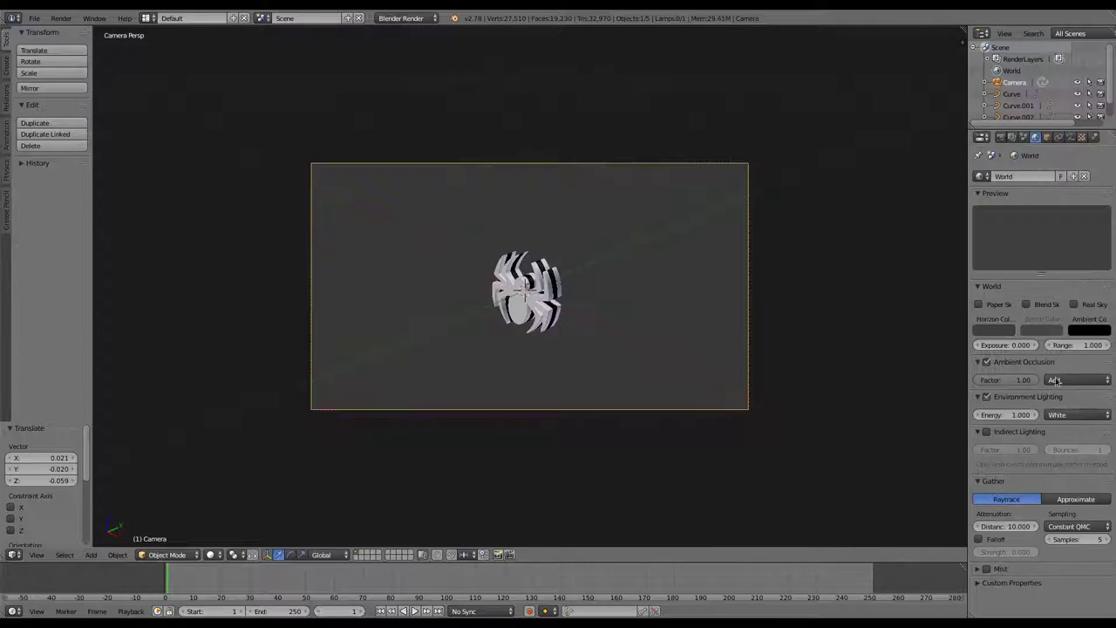
{"action": "key", "text": "F12"}
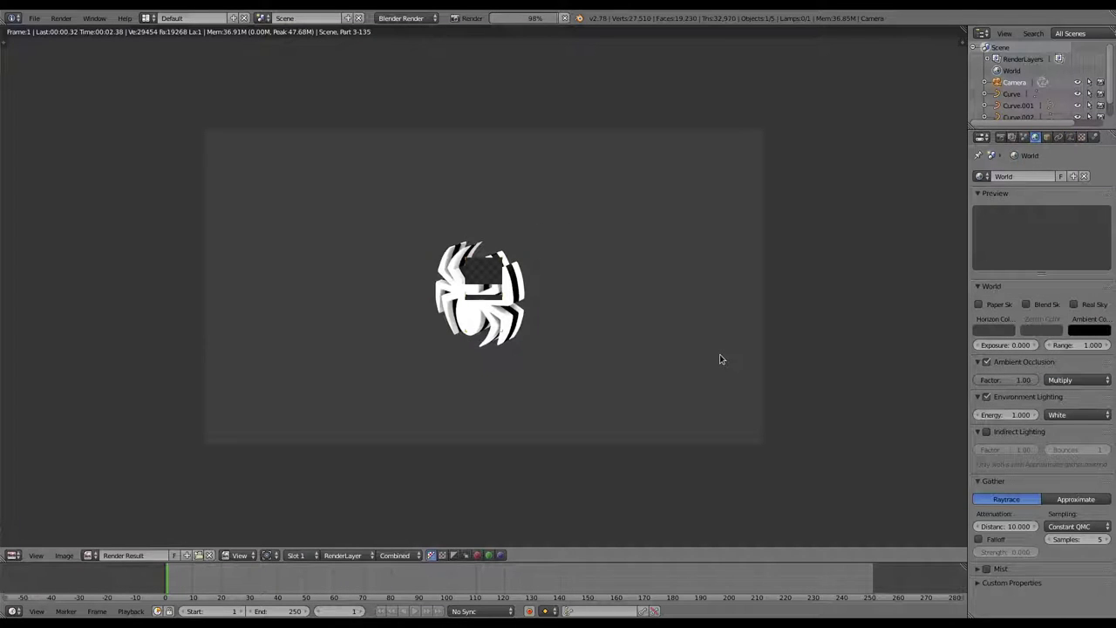
Enable Blend Sky with a grey gradient in the World settings and re-render
{"action": "left_click", "coordinate": [1024, 305]}
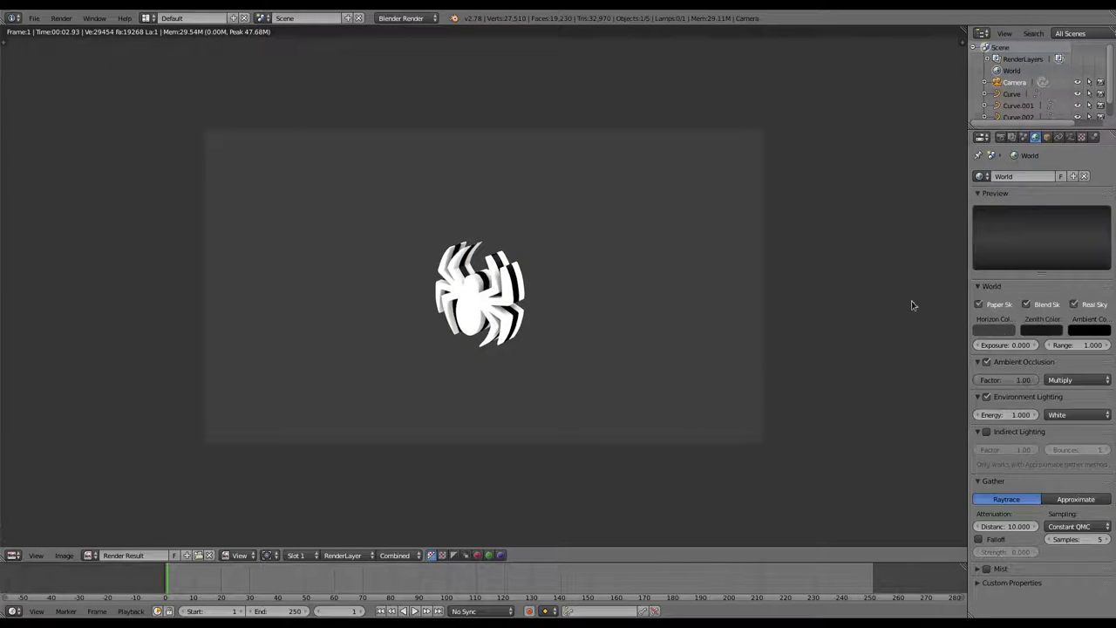
{"action": "left_click", "coordinate": [994, 330]}
{"action": "key", "text": "F12"}
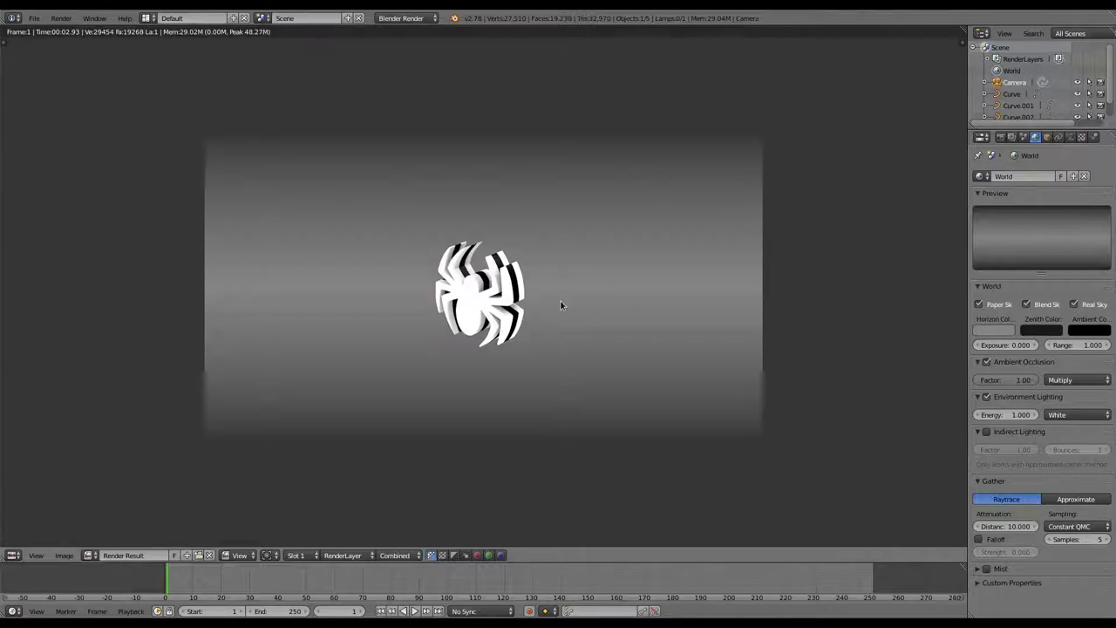
{"action": "key", "text": "Escape"}
{"action": "key", "text": "F12"}
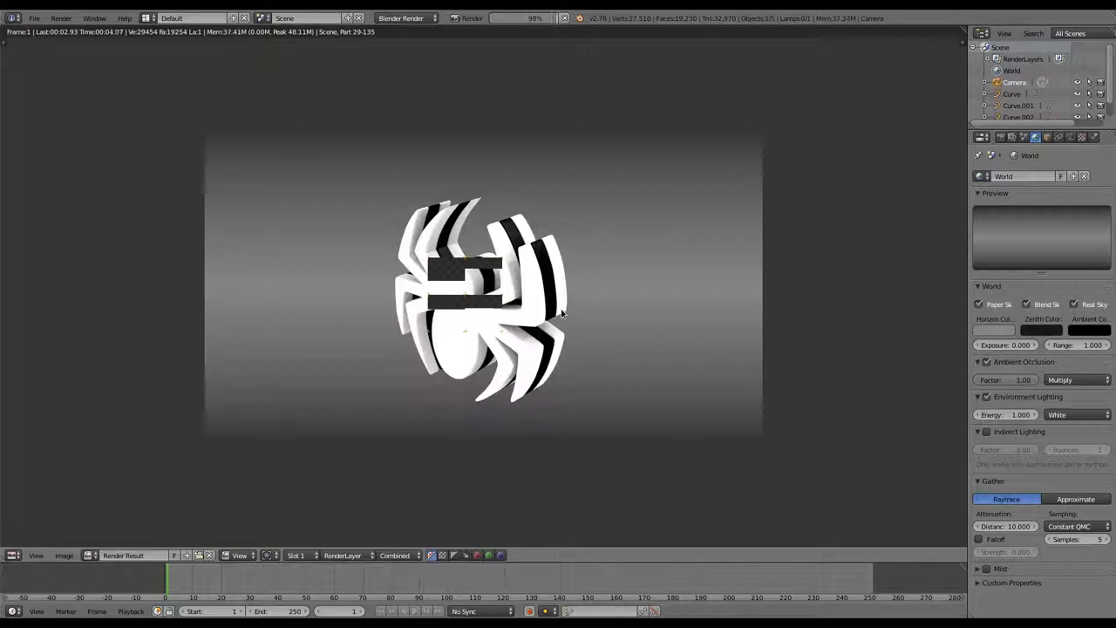
{"action": "key", "text": "Escape"}
Tone the white spider copy down to grey, render, and begin saving as Slitaz-Spider-3.png
{"action": "left_click", "coordinate": [1093, 137]}
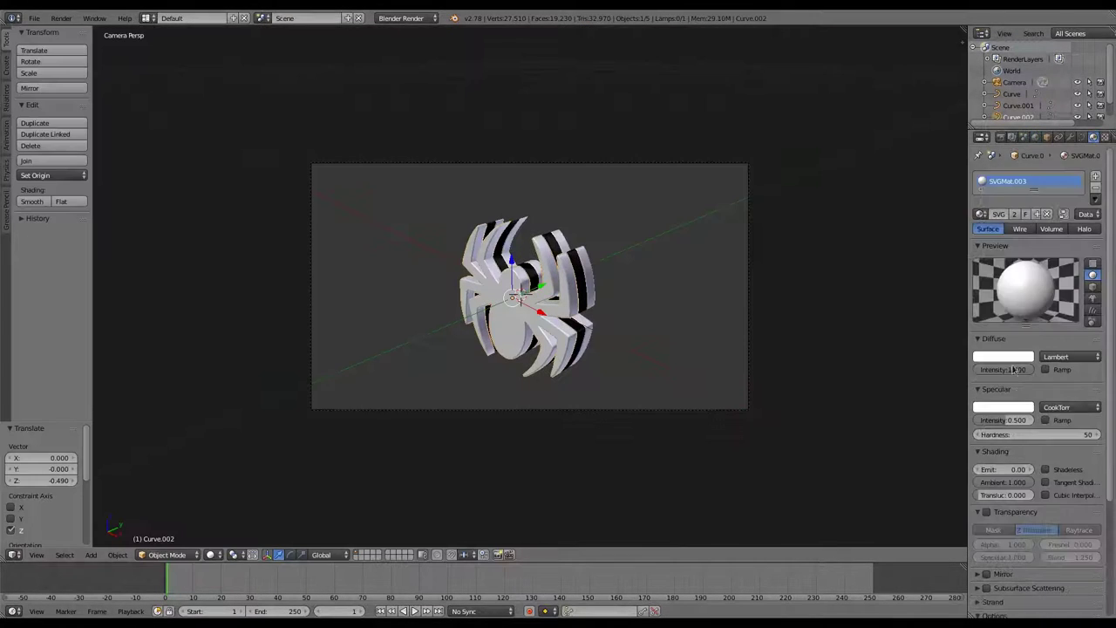
{"action": "left_click", "coordinate": [1002, 356]}
{"action": "key", "text": "F12"}
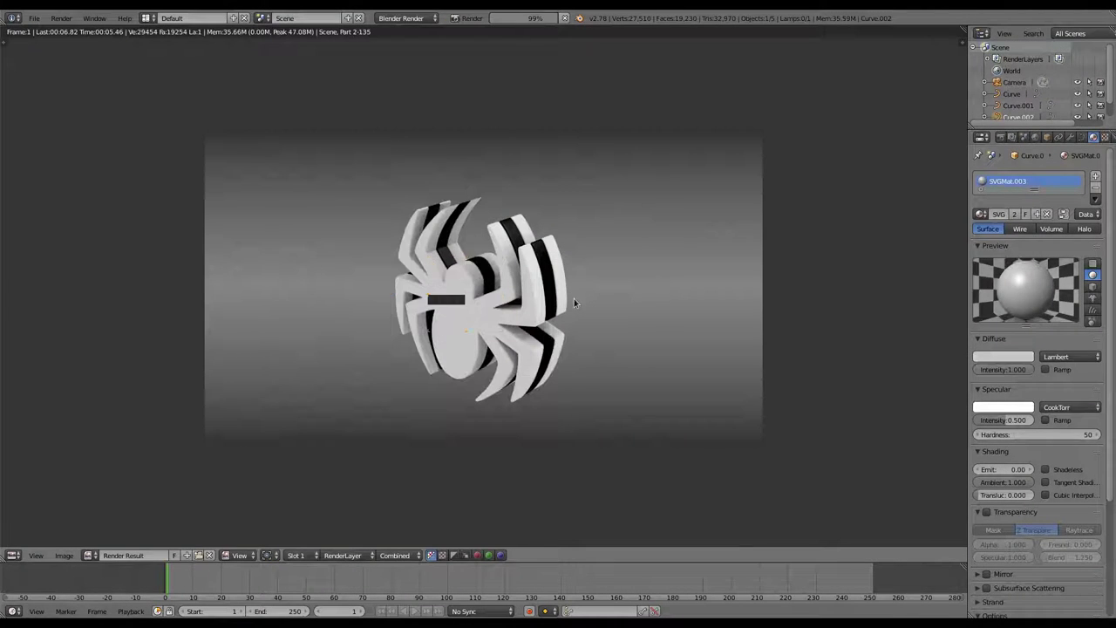
{"action": "key", "text": "F3"}
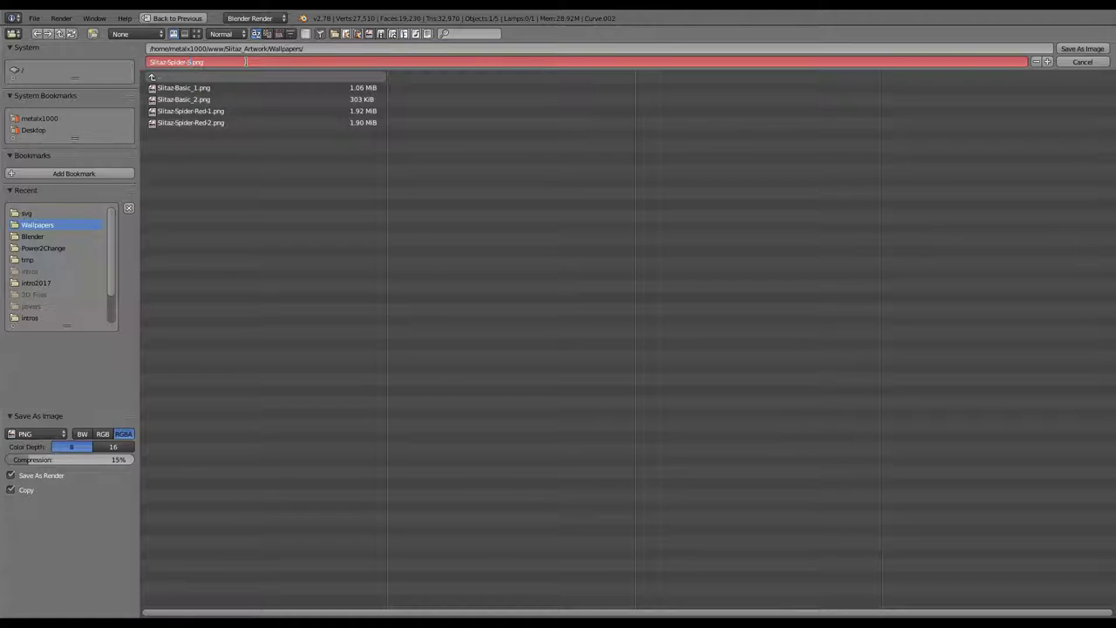
Save the render as Slitaz-Spider-3.png and make the spider material red
{"action": "key", "text": "Return"}
{"action": "key", "text": "Escape"}
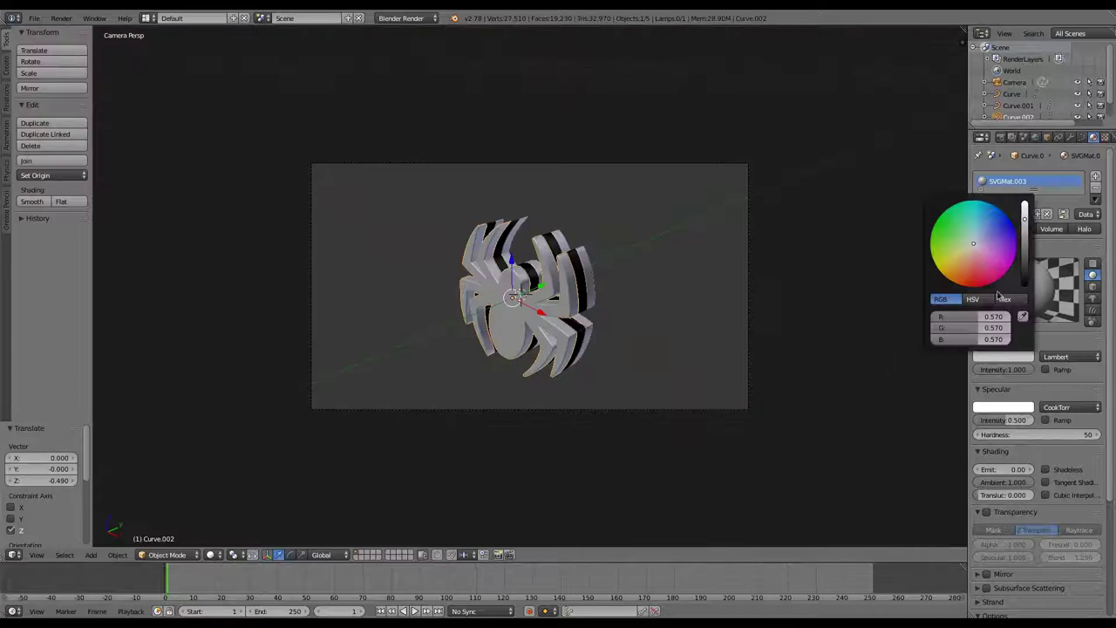
{"action": "left_click", "coordinate": [979, 318]}
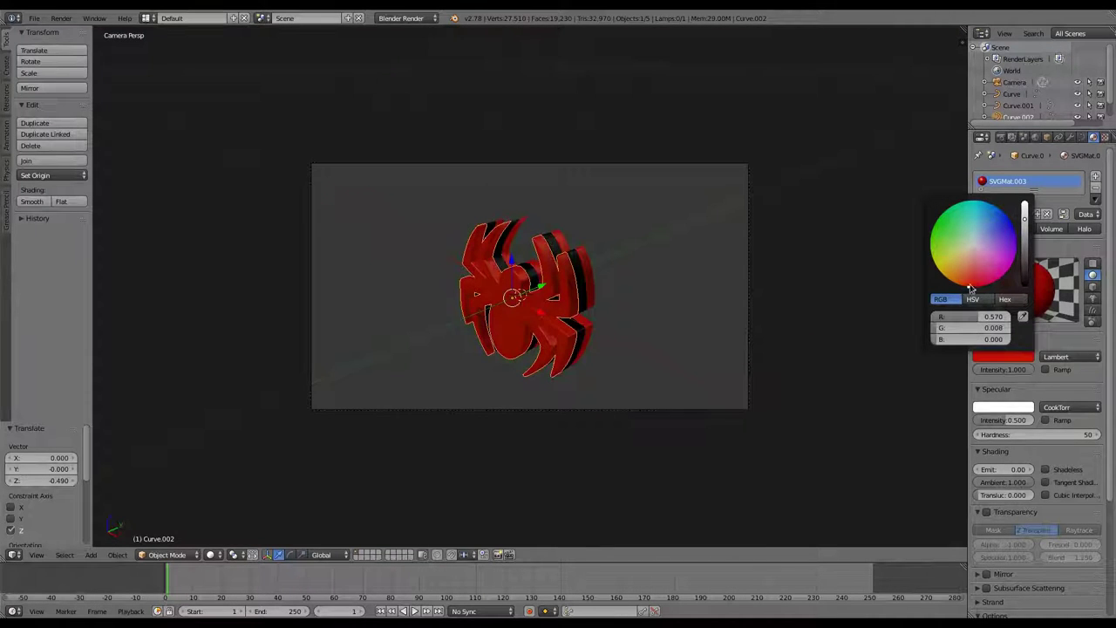
Set the World horizon colour to orange and render the red spider on the gradient
{"action": "left_click", "coordinate": [1035, 136]}
{"action": "left_click", "coordinate": [994, 329]}
{"action": "left_click", "coordinate": [977, 248]}
{"action": "key", "text": "F12"}
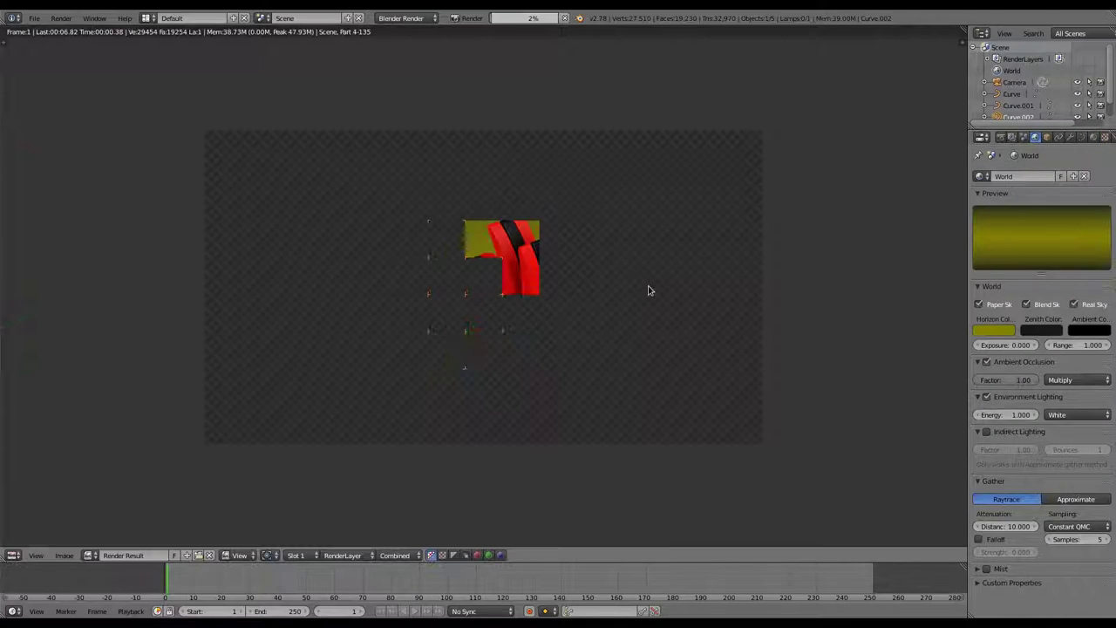
{"action": "left_click", "coordinate": [994, 330]}
{"action": "left_click", "coordinate": [959, 209]}
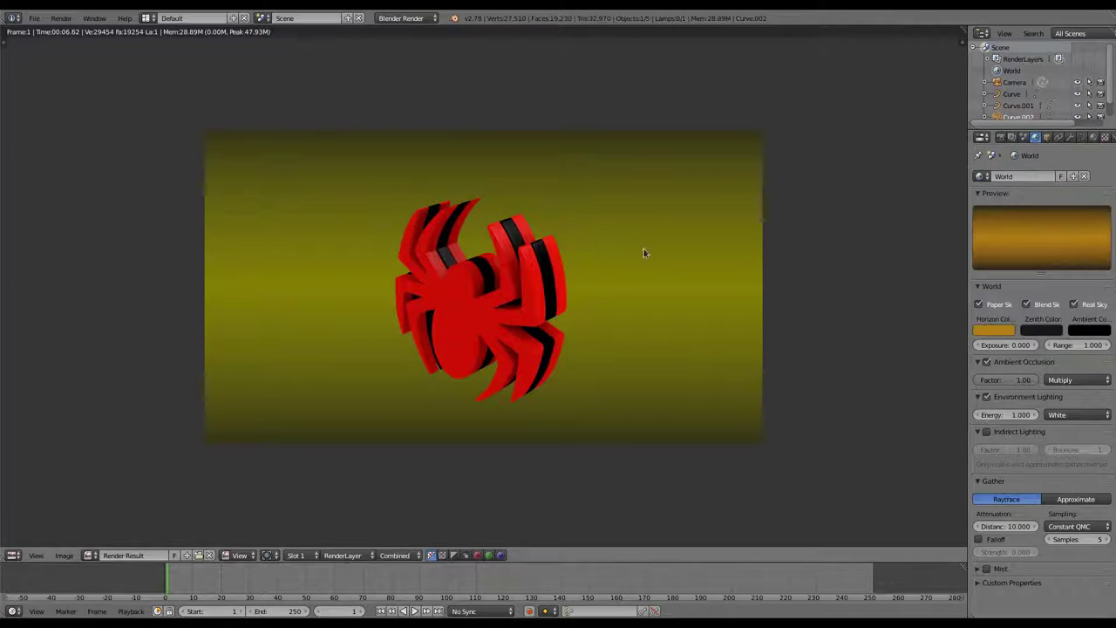
{"action": "key", "text": "F12"}
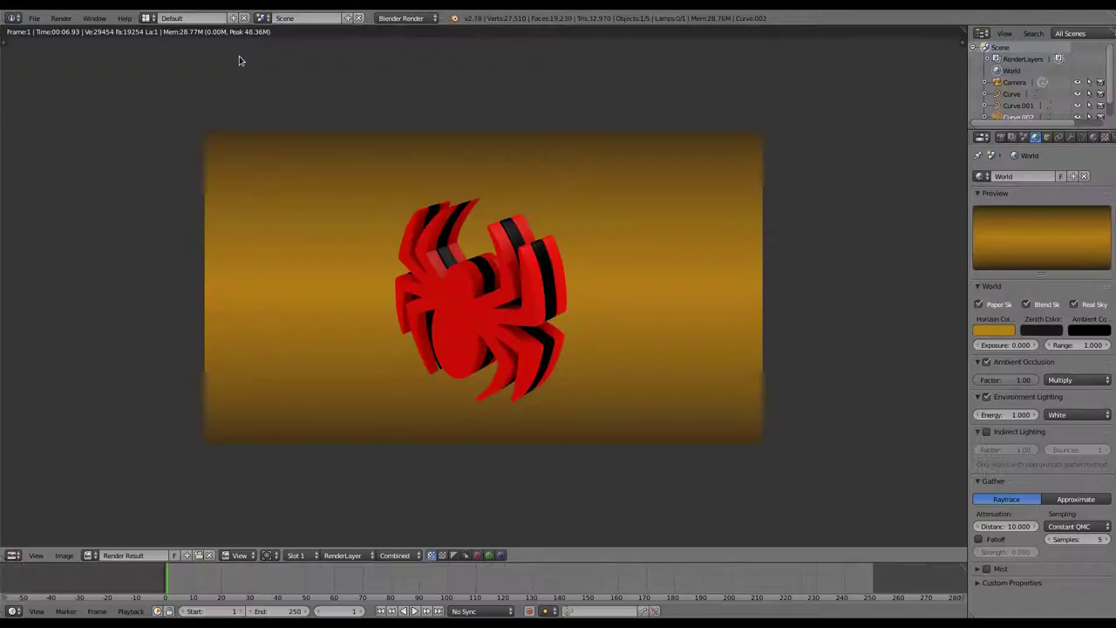
{"action": "type", "text": "Spider"}
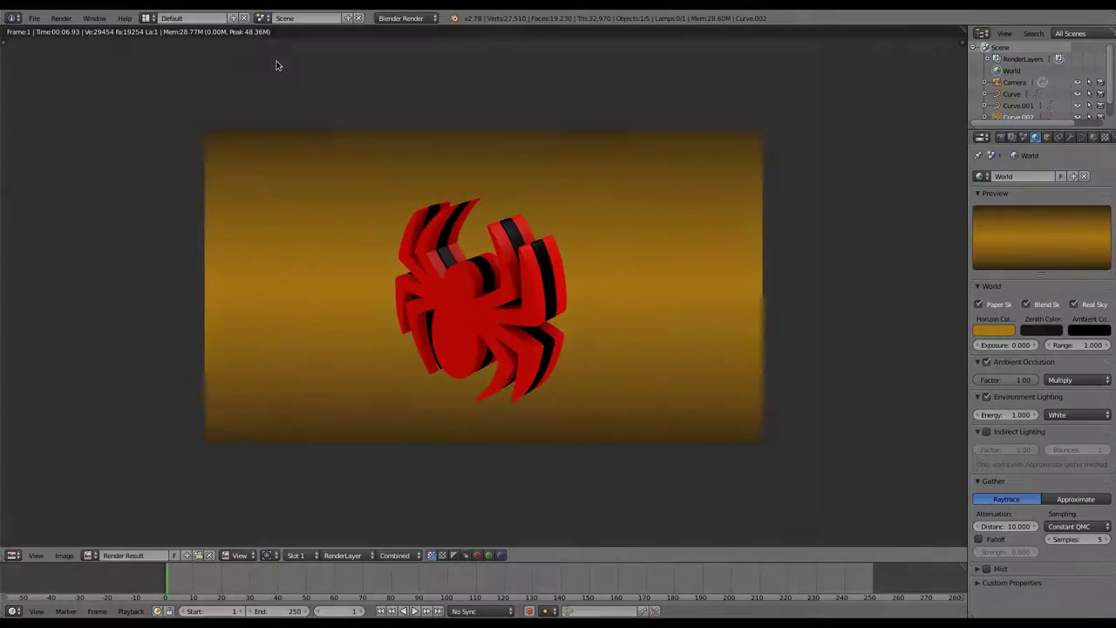